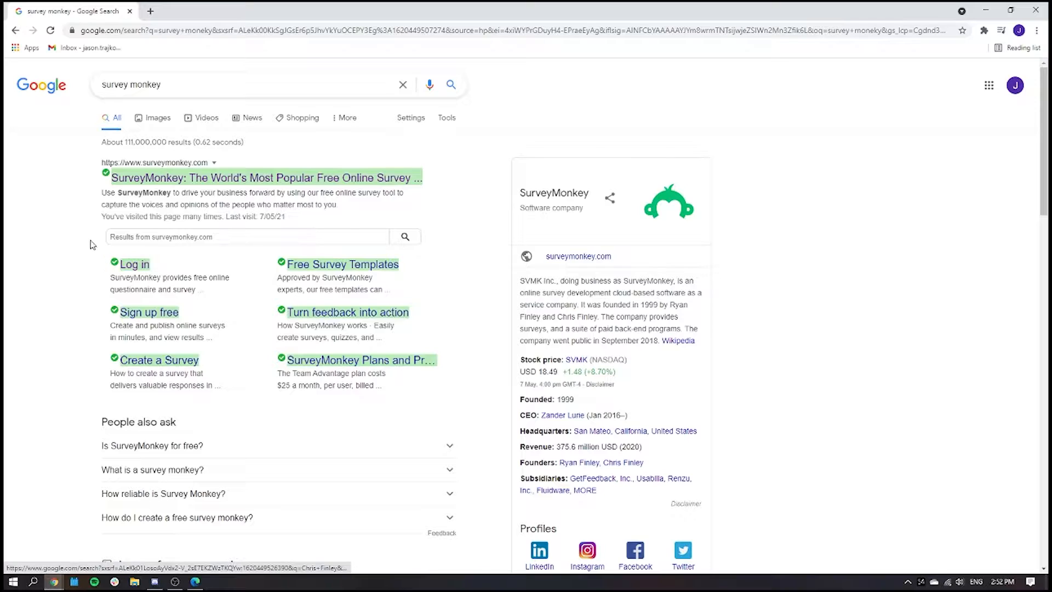
Open the SurveyMonkey website from the search results and log in to the existing account
click(282, 179)
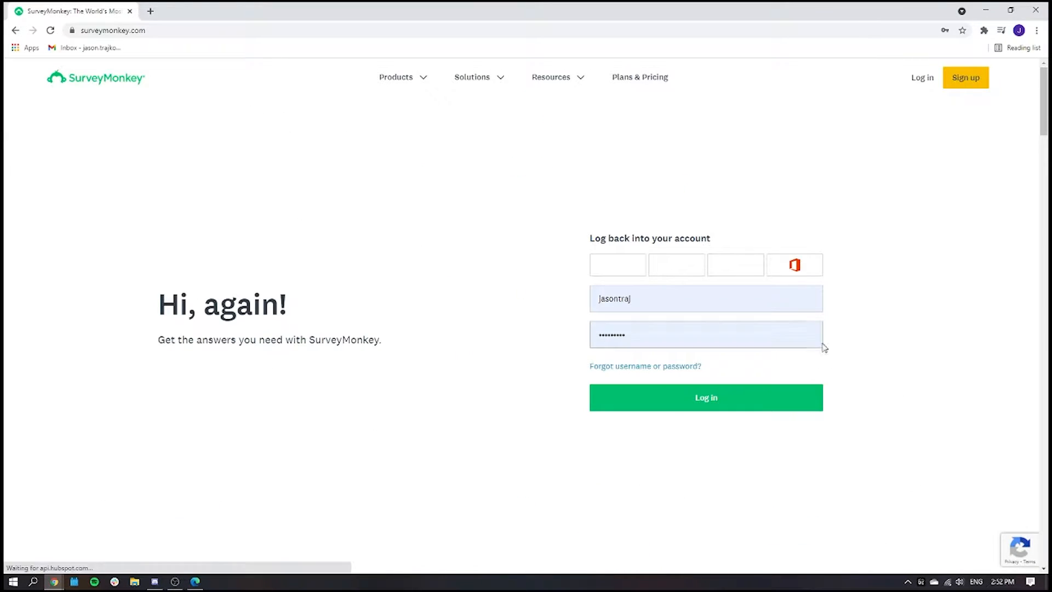
click(971, 79)
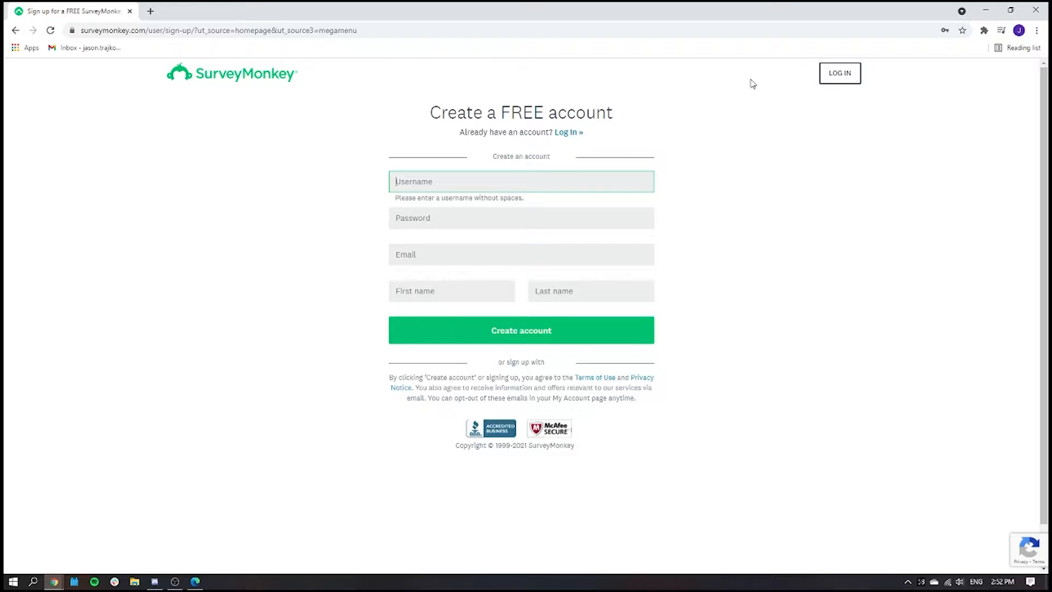
click(841, 79)
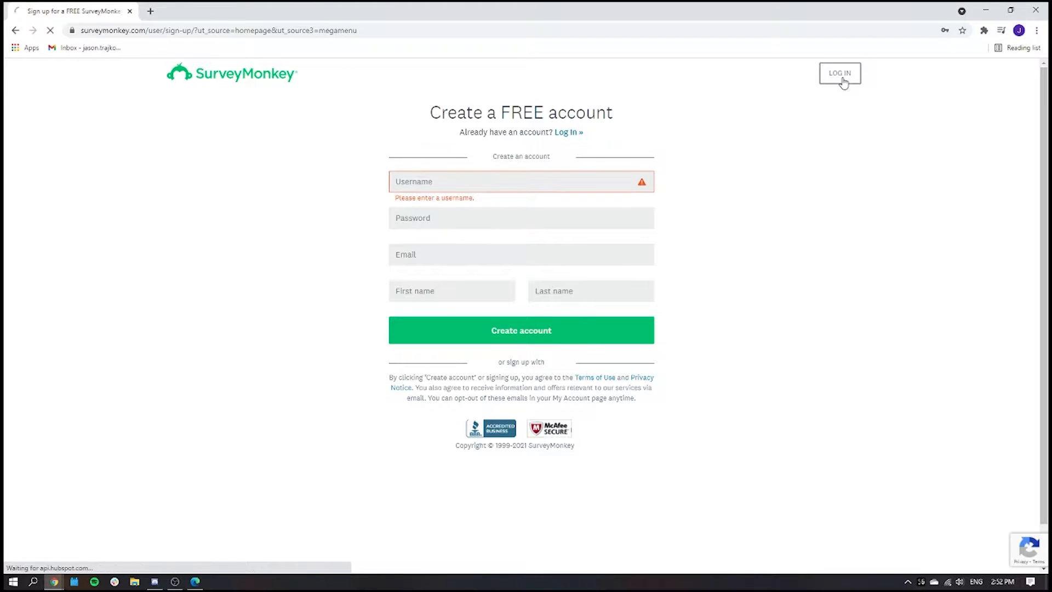
click(446, 338)
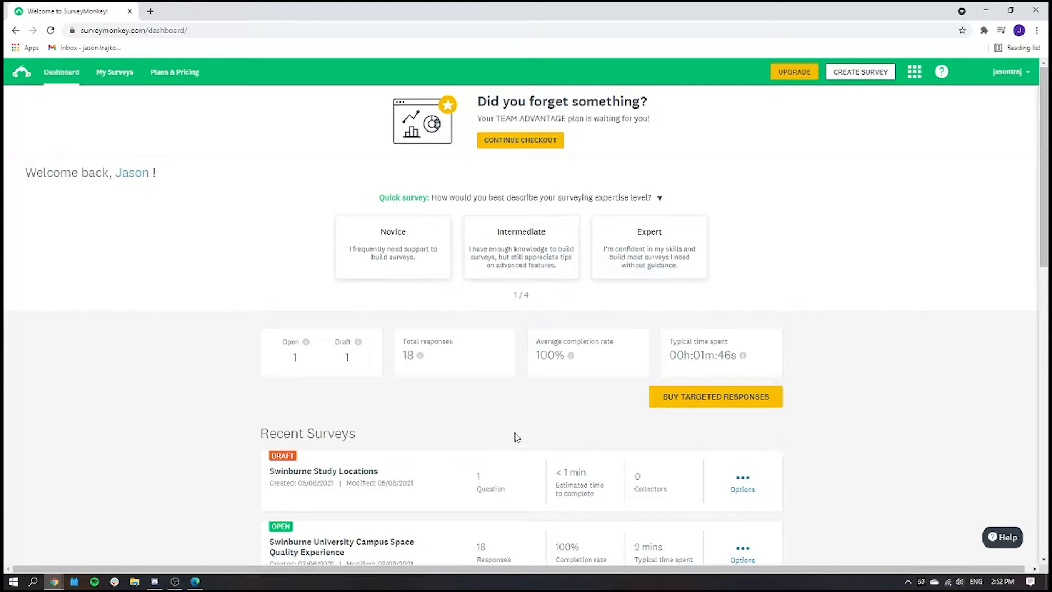
Look over the dashboard and begin creating a new survey from scratch
scroll(426, 375, down, 3)
scroll(426, 375, up, 3)
click(859, 75)
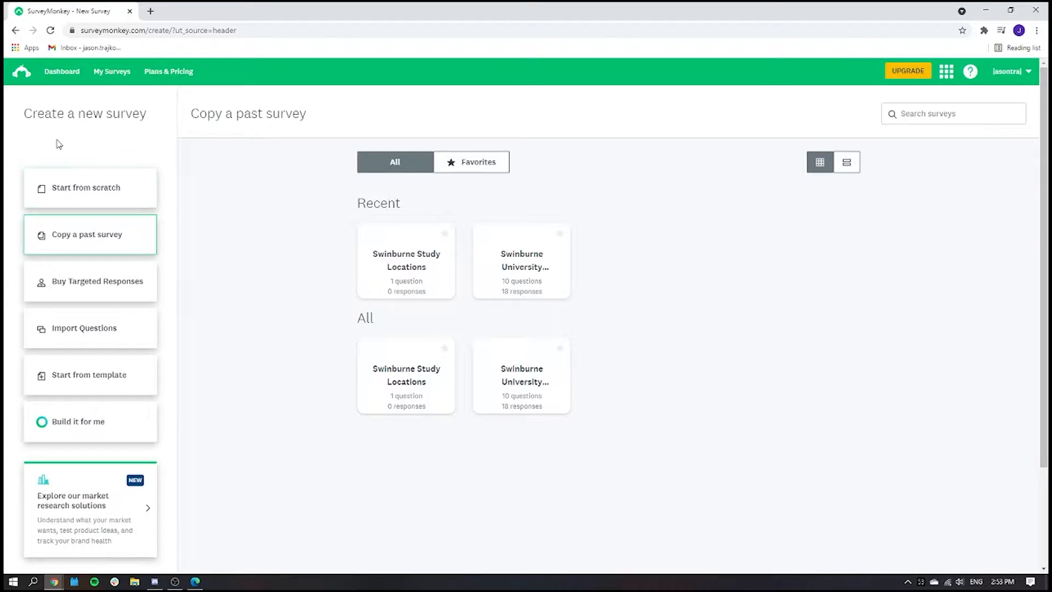
click(76, 188)
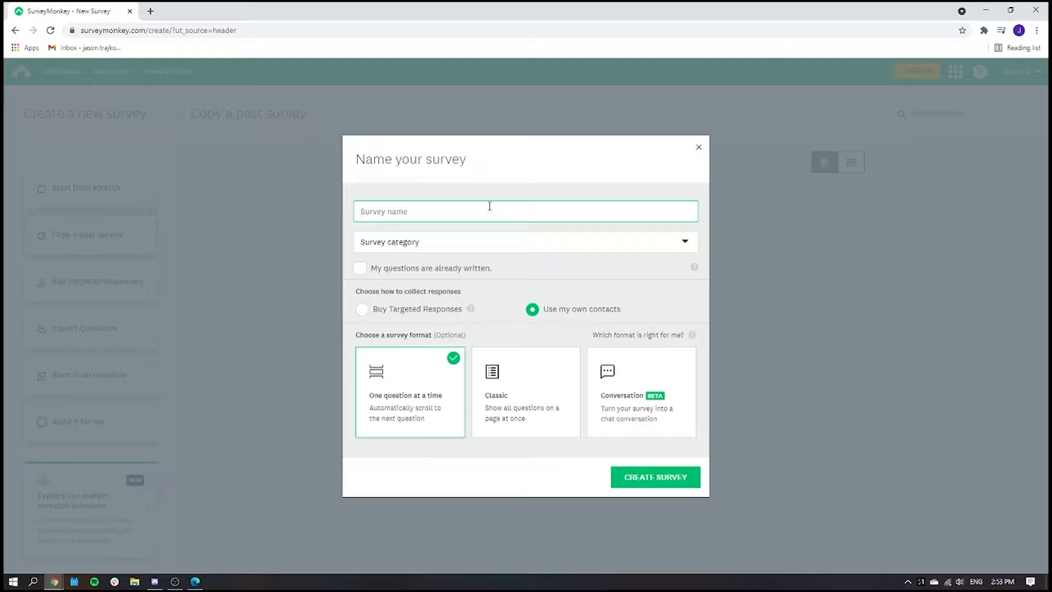
Name the survey "Swinburne University Campus Space Quality", set its category to Student or parent feedback, and create it
text(Sw)
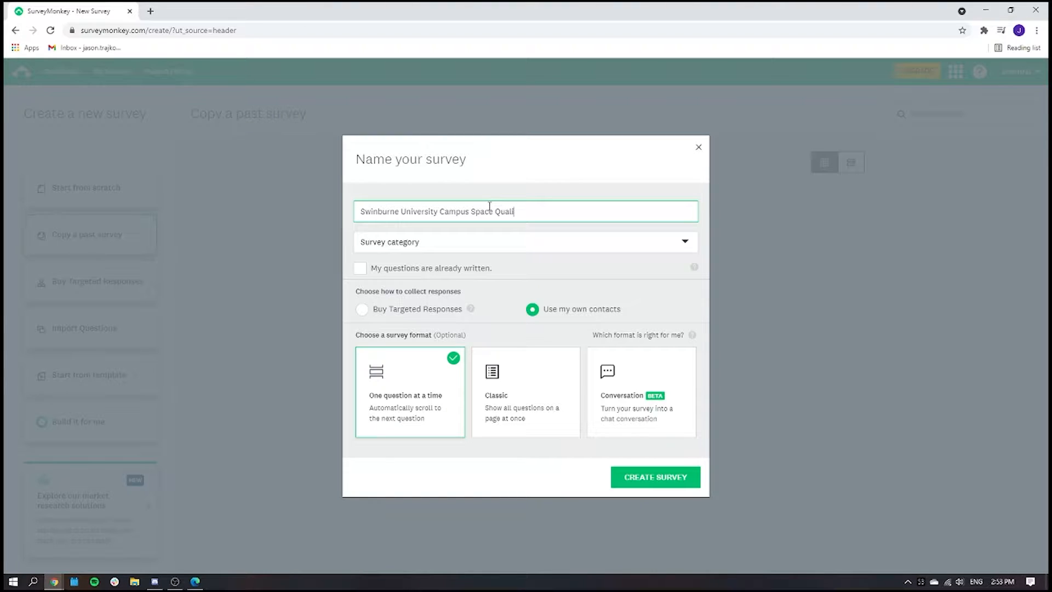
click(587, 240)
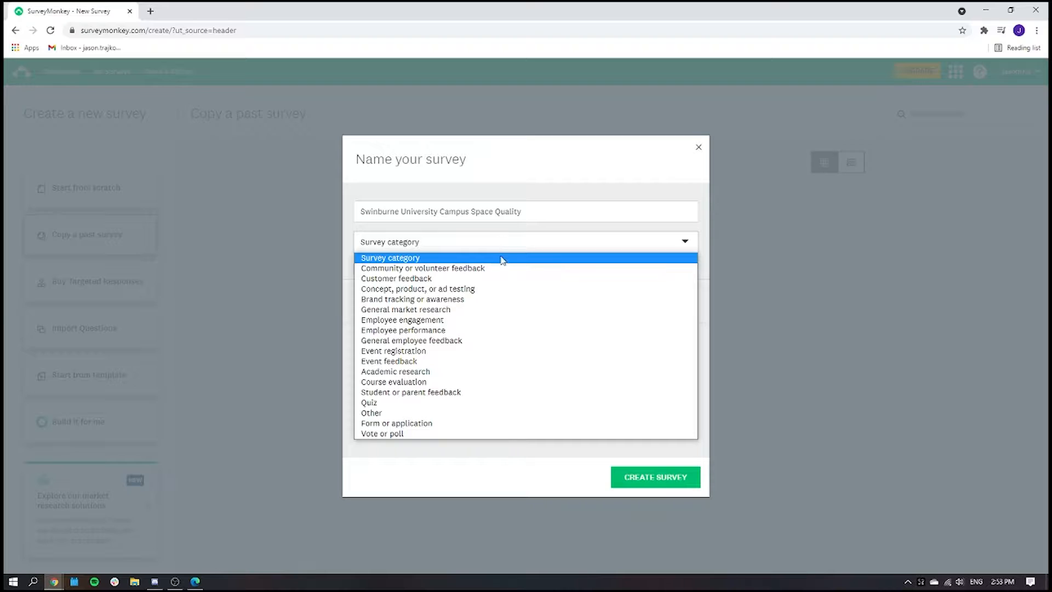
click(464, 394)
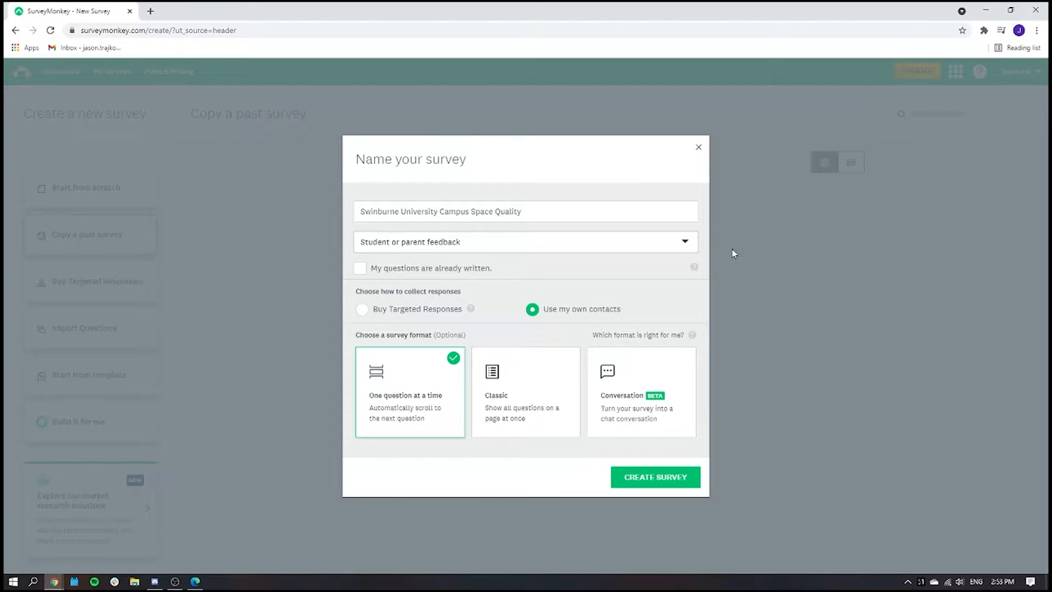
click(688, 336)
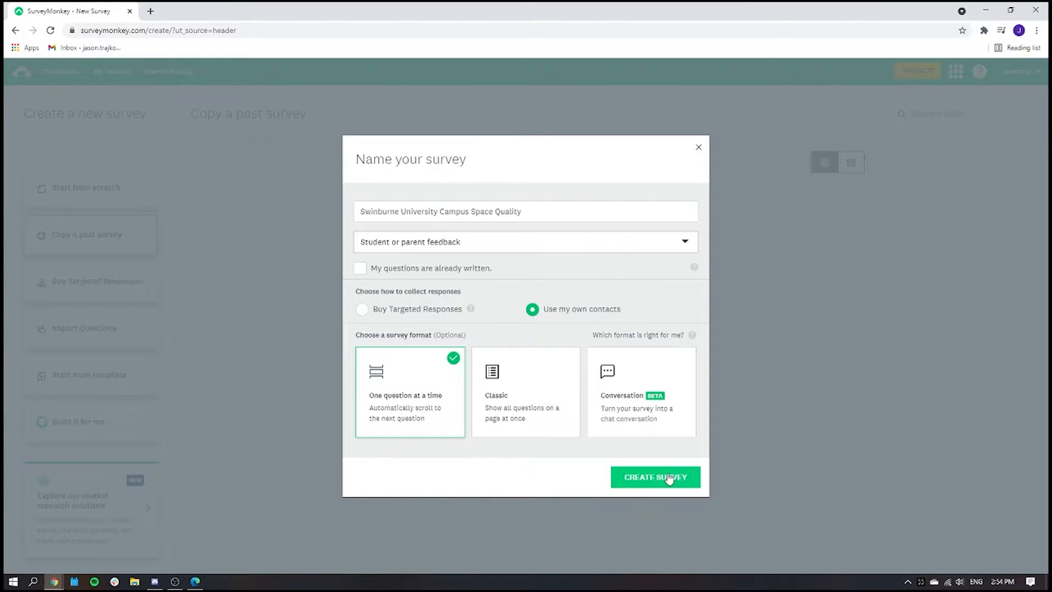
click(651, 482)
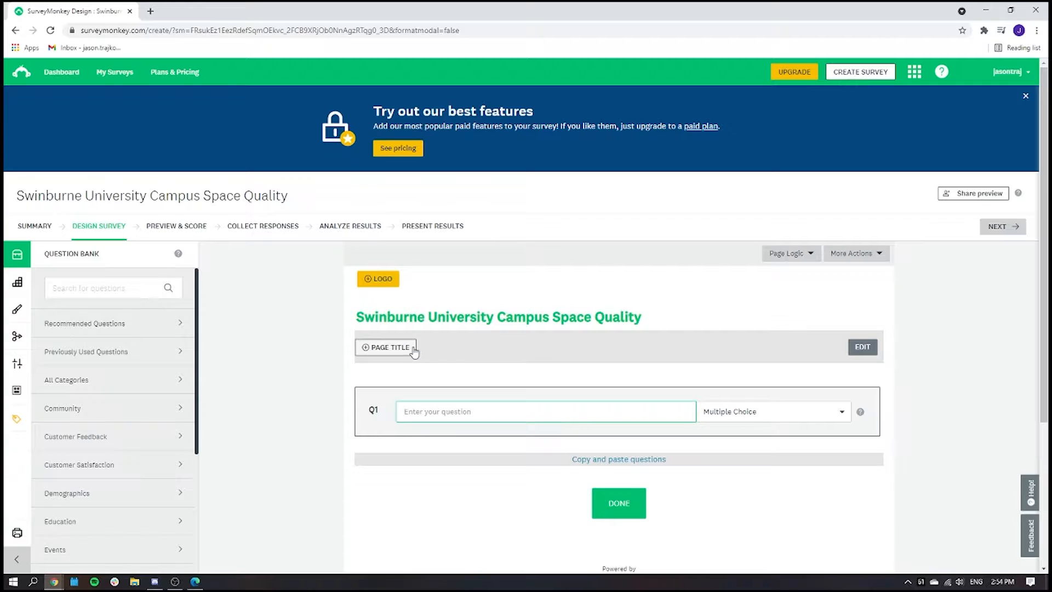
Make question 1 a Multiple Choice question reading "How safe do you feel on campus?"
scroll(420, 295, down, 1)
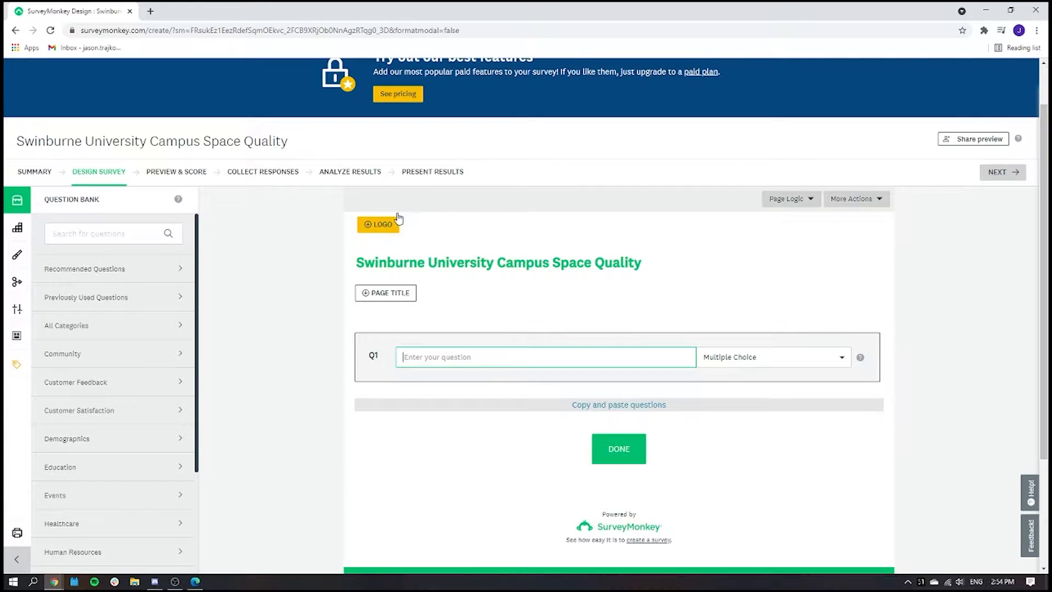
scroll(499, 361, down, 1)
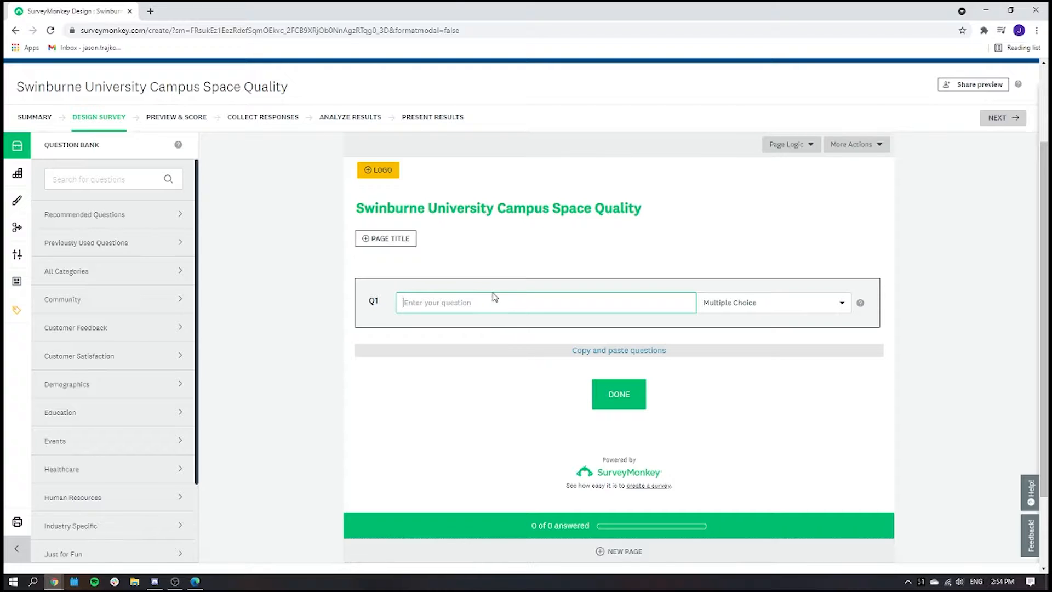
click(832, 310)
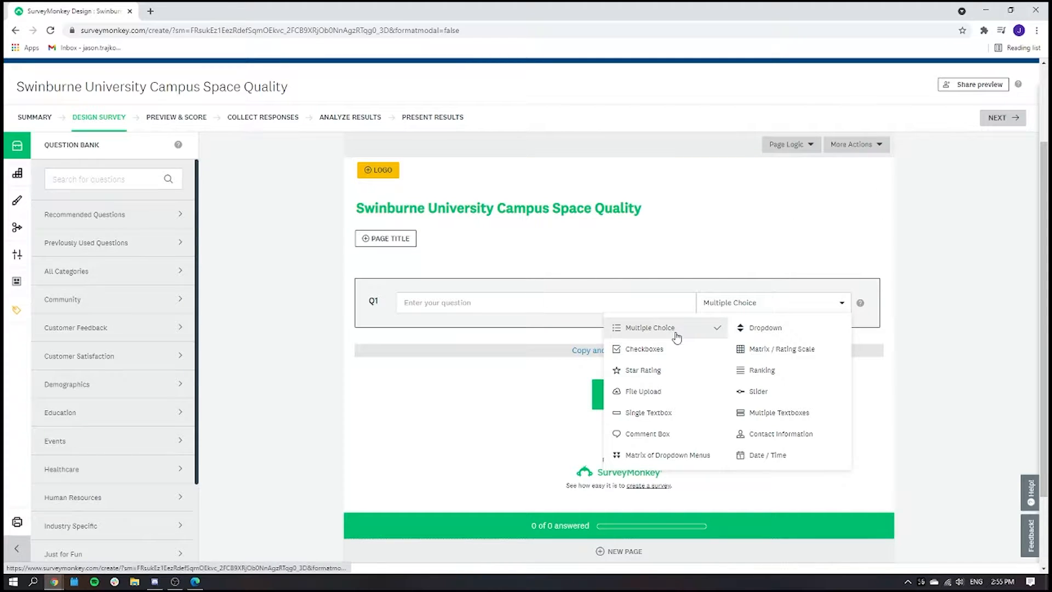
click(641, 334)
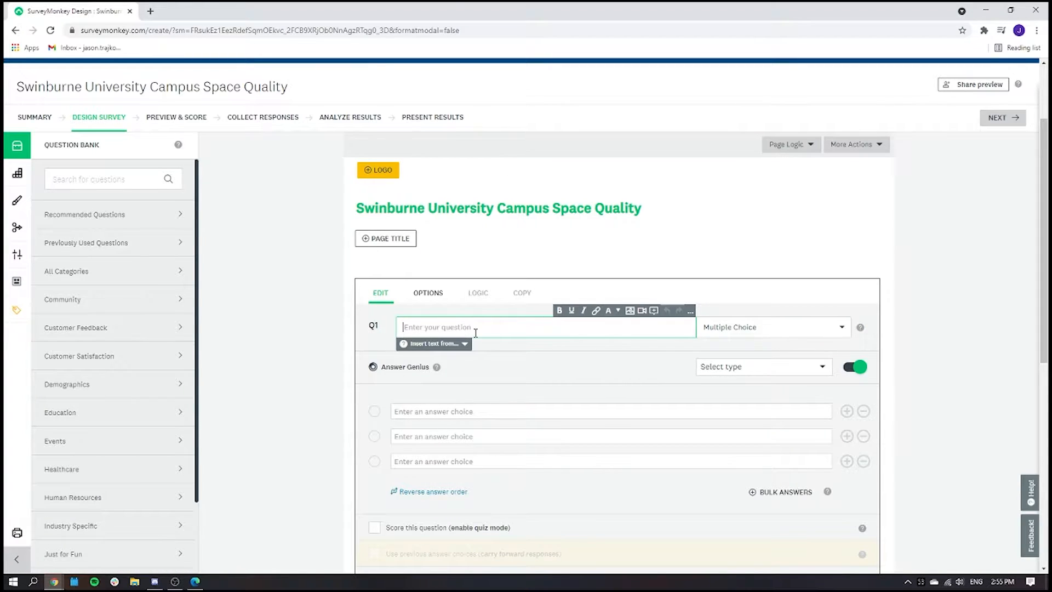
scroll(519, 366, down, 1)
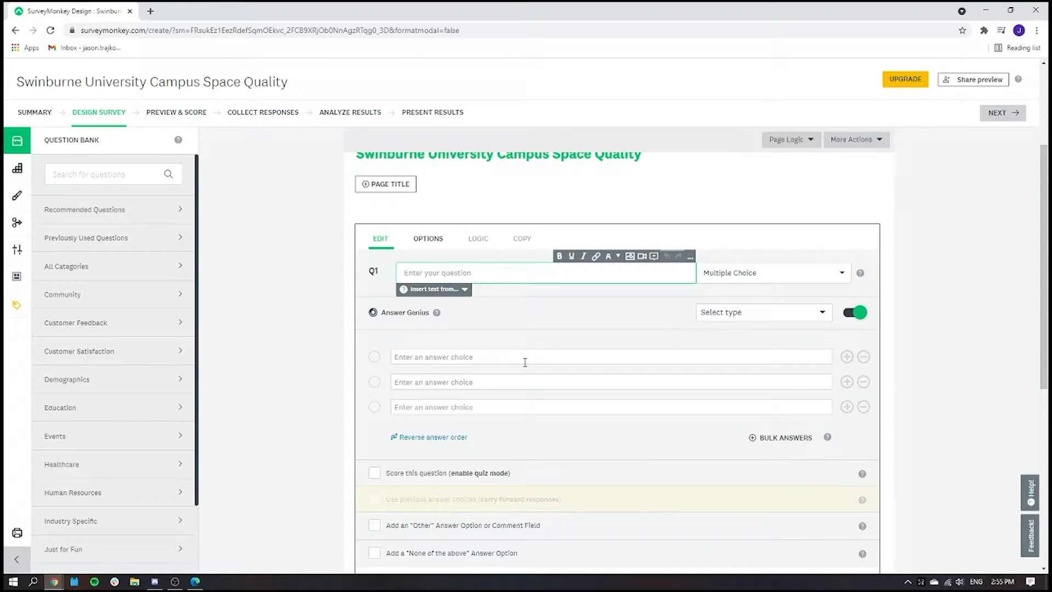
text(How safe do you f)
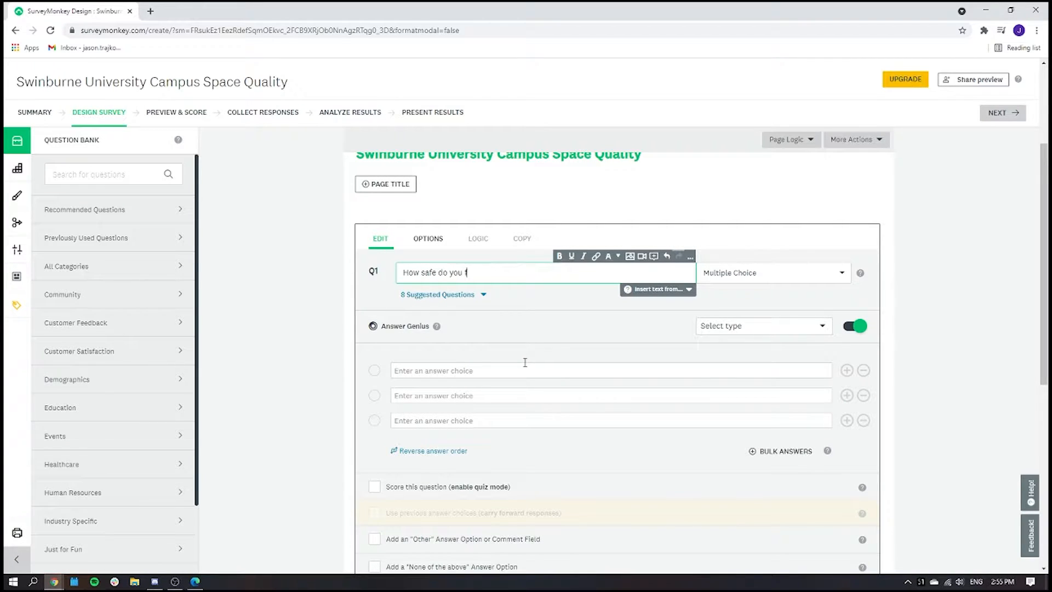
text(eel on campus?)
scroll(526, 364, down, 1)
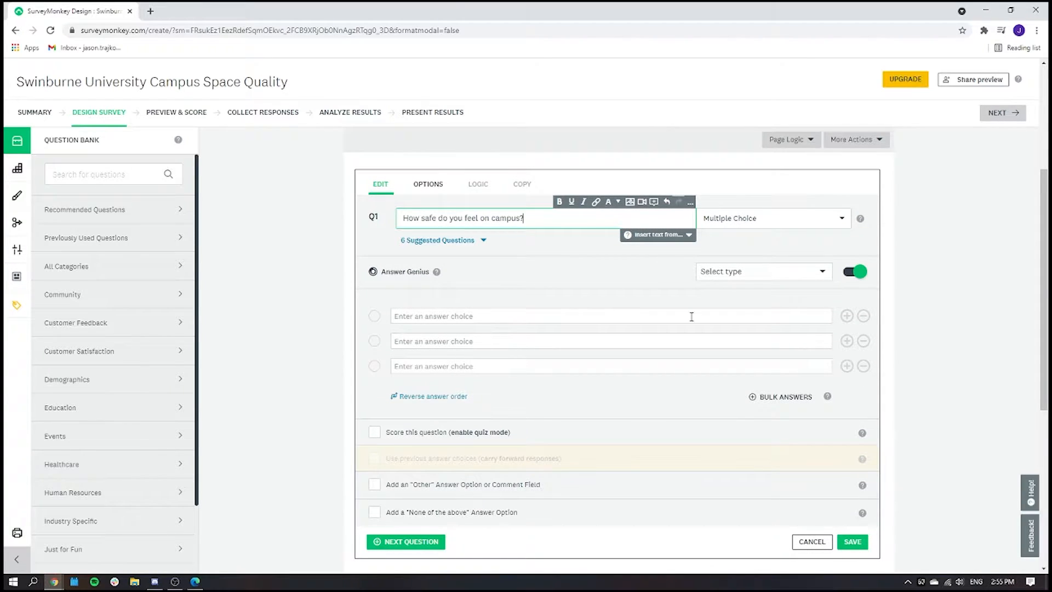
Enter the answer choices "I never feel safe.", "I always feel safe." and "I often feel safe." for question 1
click(463, 318)
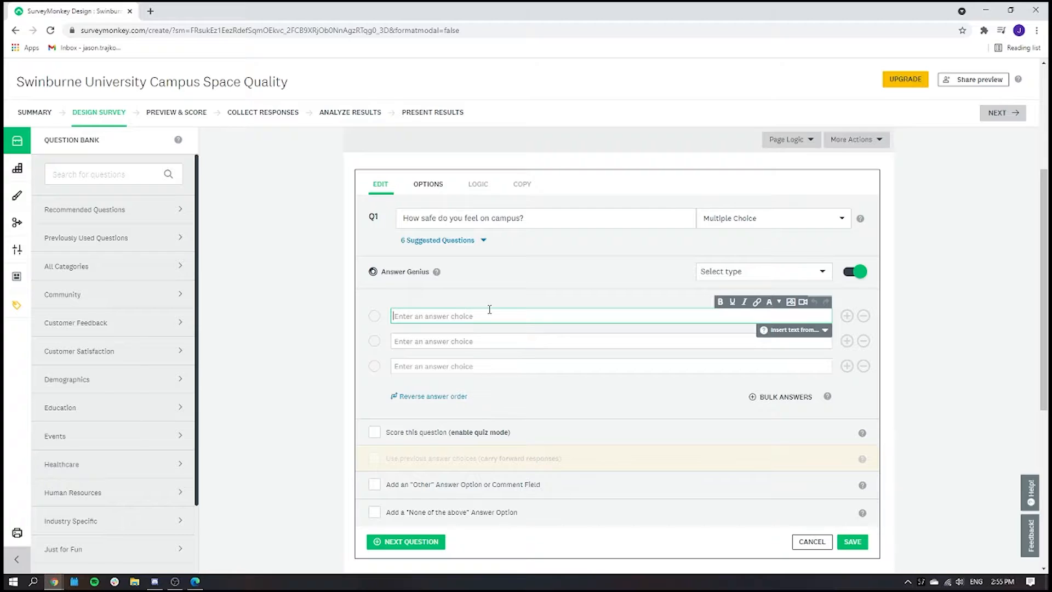
text(()
click(444, 343)
text(I always feel safe.)
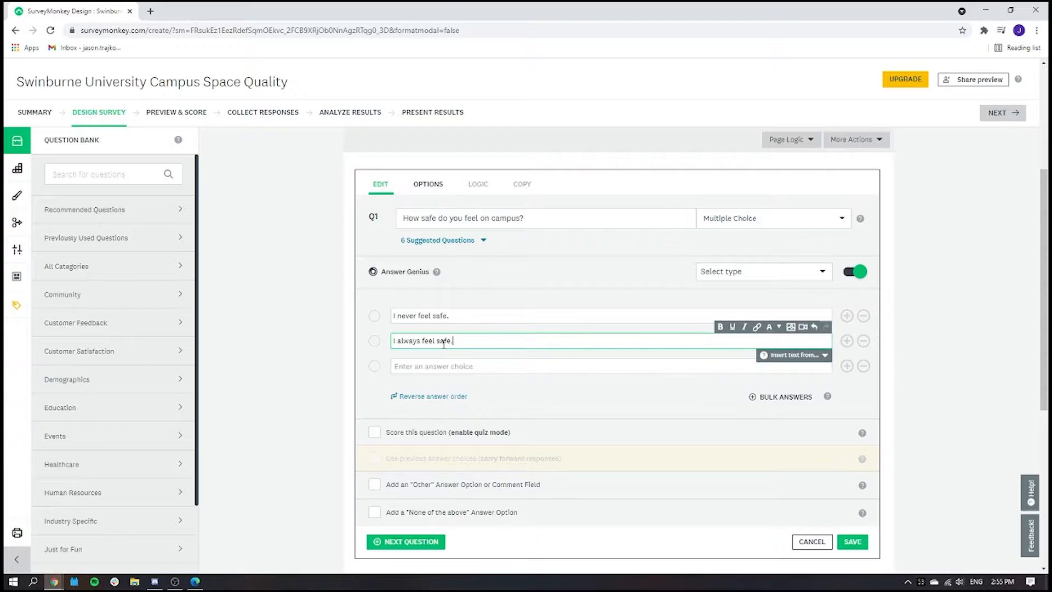
click(445, 367)
text(I often feel safe.)
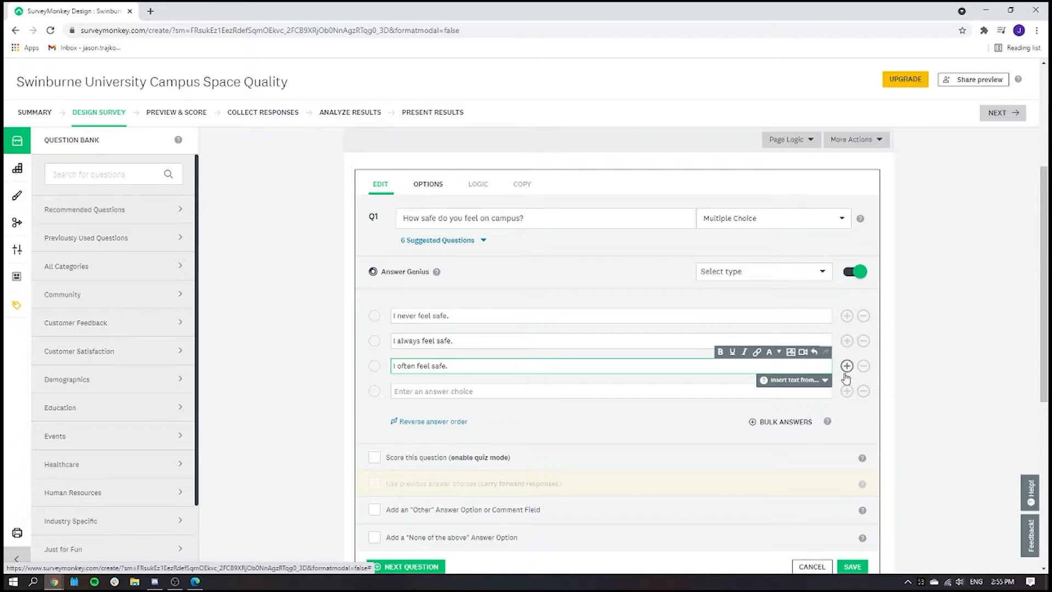
click(847, 316)
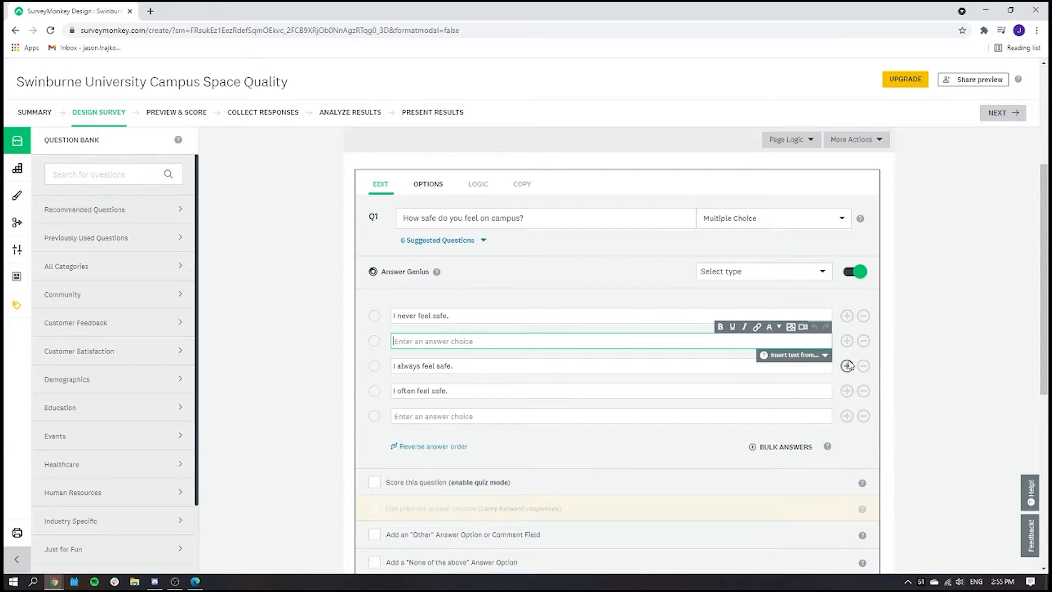
click(863, 341)
Review the extra answer settings of question 1 and save the question
scroll(589, 390, down, 2)
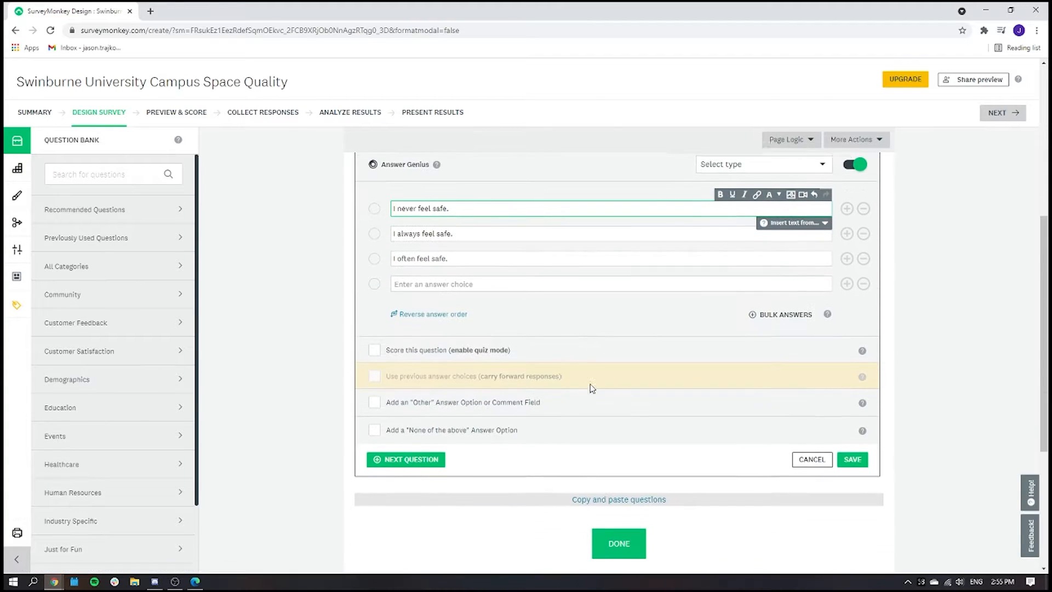
scroll(625, 341, down, 1)
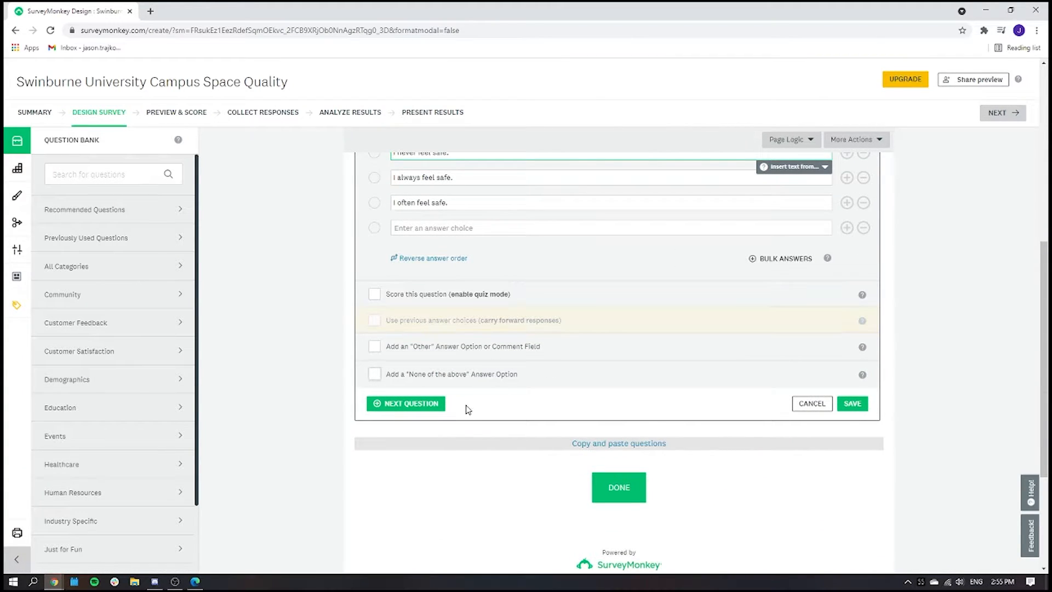
scroll(627, 378, up, 4)
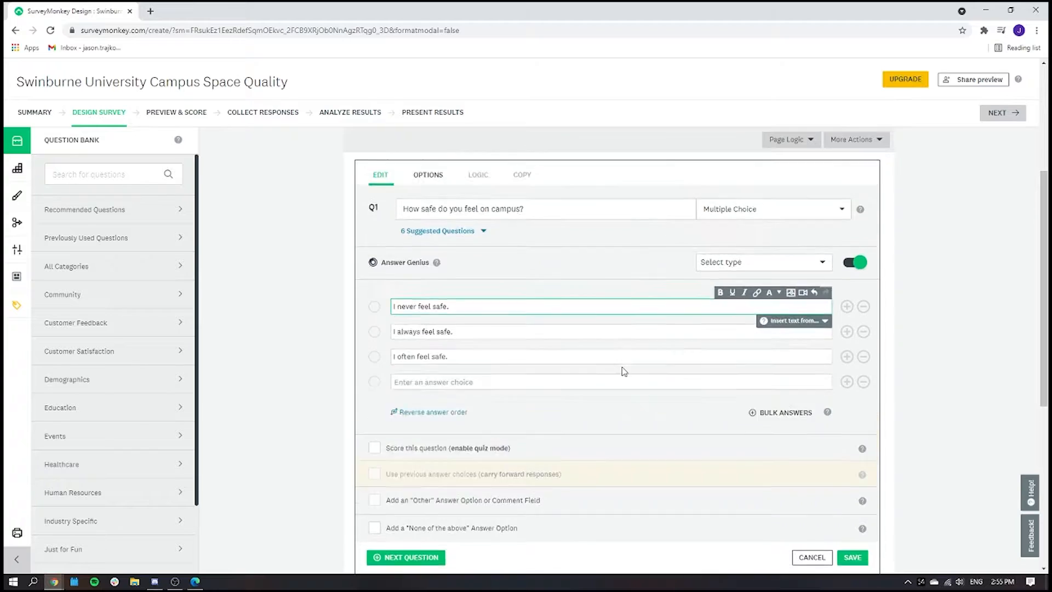
scroll(639, 393, down, 5)
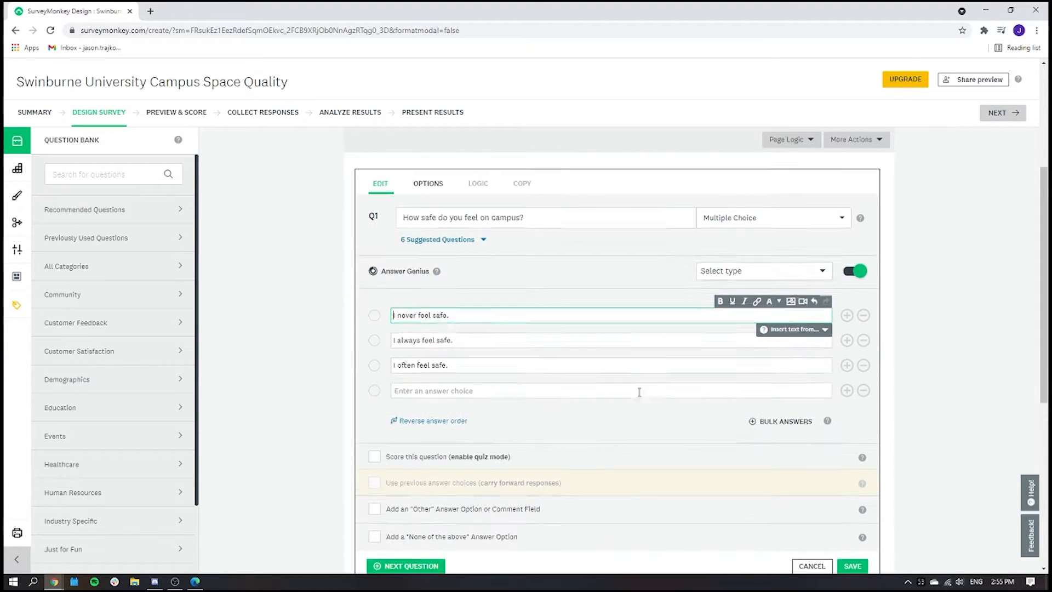
scroll(874, 425, up, 1)
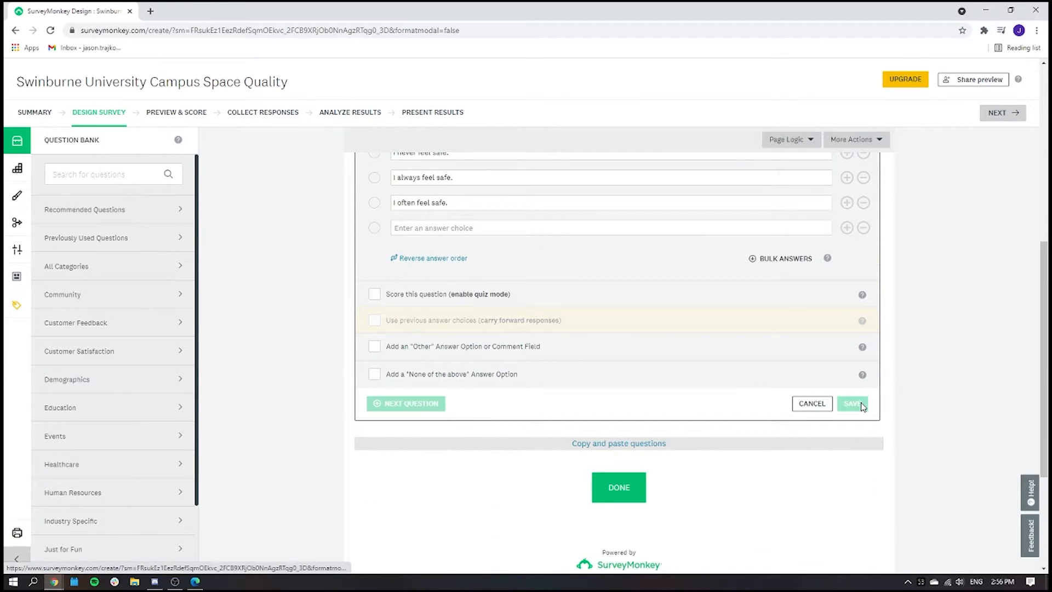
click(860, 404)
scroll(604, 379, up, 1)
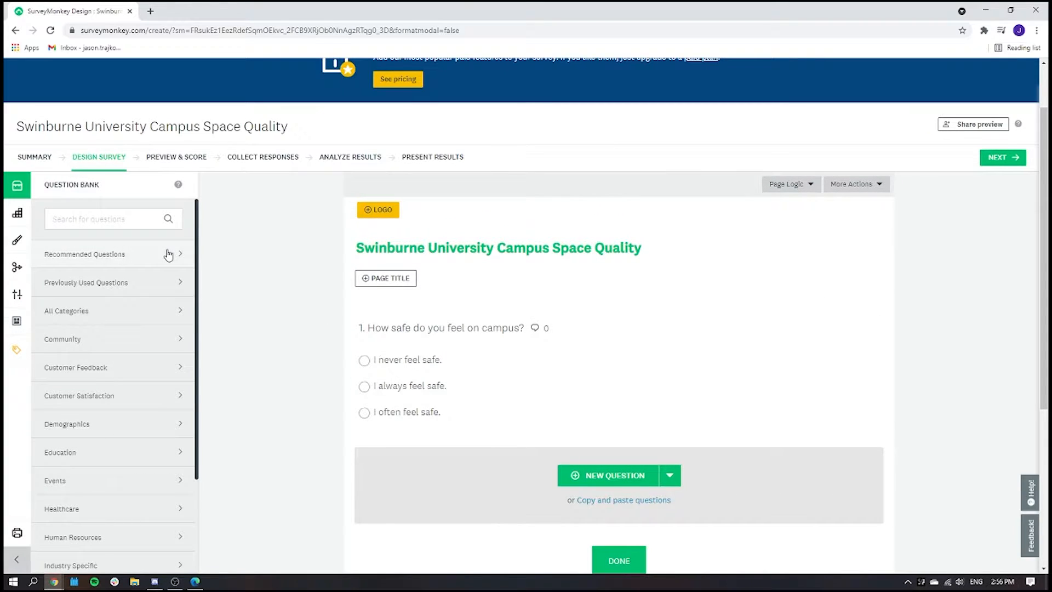
Browse the recommended questions in the Question Bank, and close it without adding any
click(169, 259)
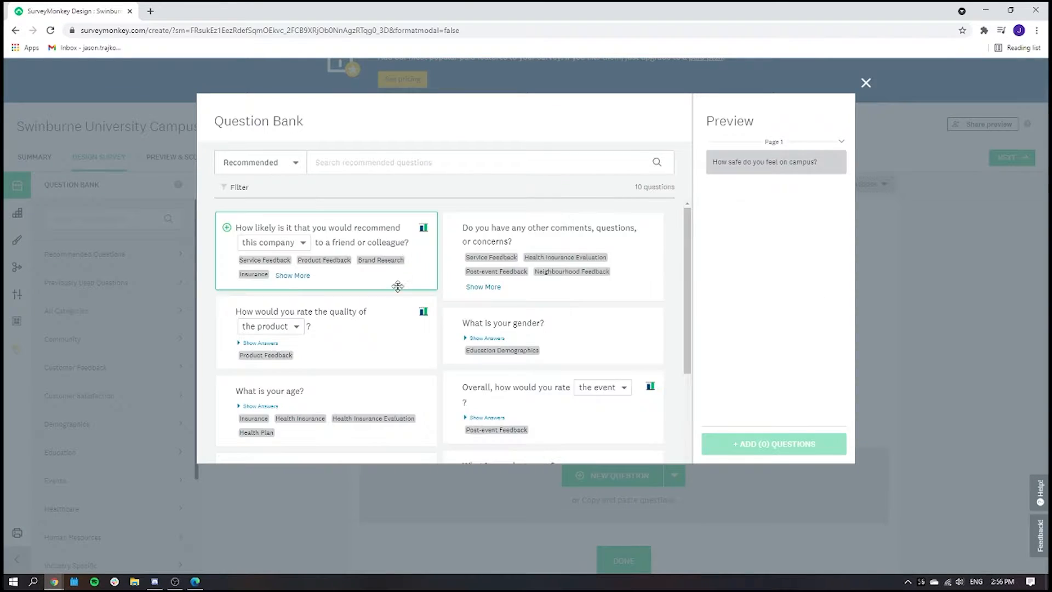
scroll(491, 238, down, 1)
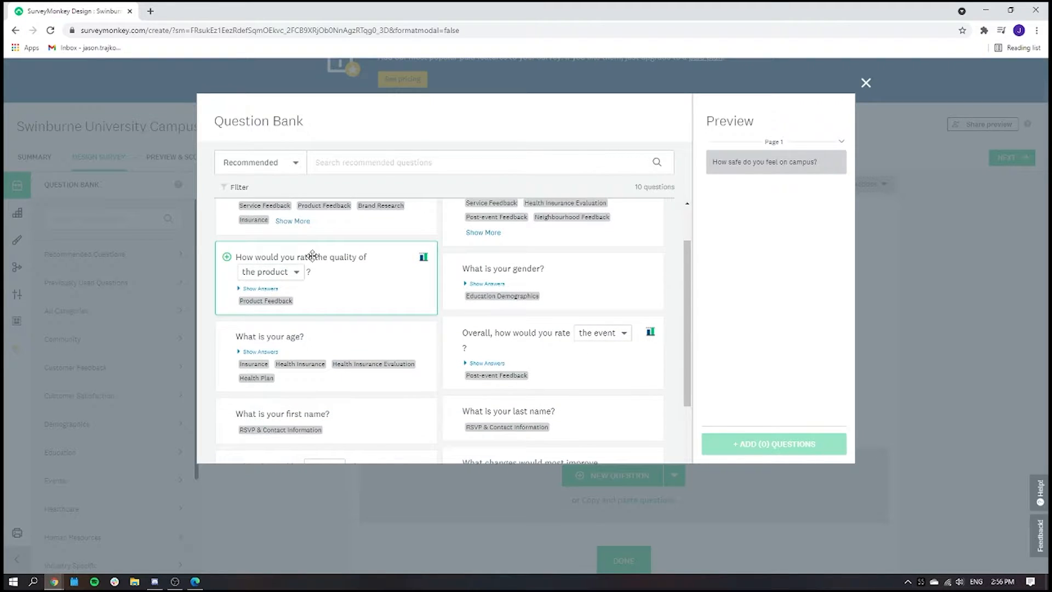
scroll(501, 366, down, 1)
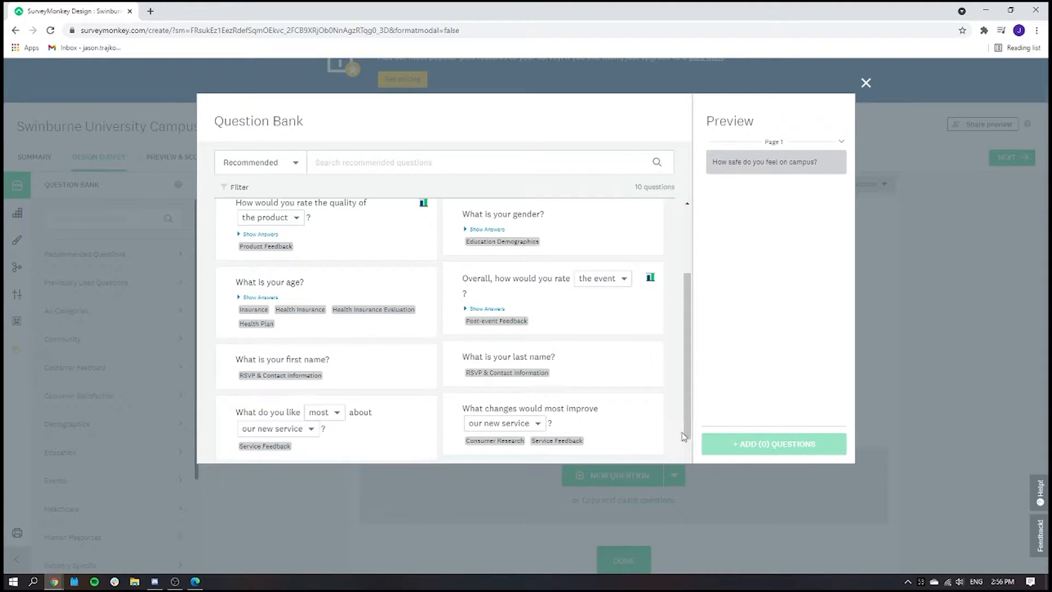
click(865, 83)
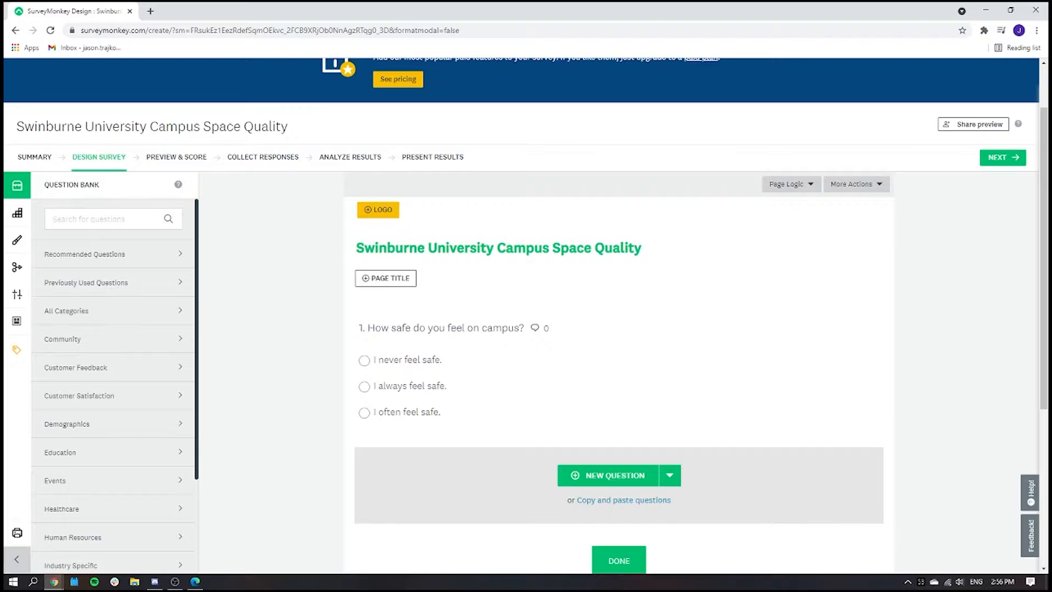
Examine the question types offered in the survey Builder
click(22, 220)
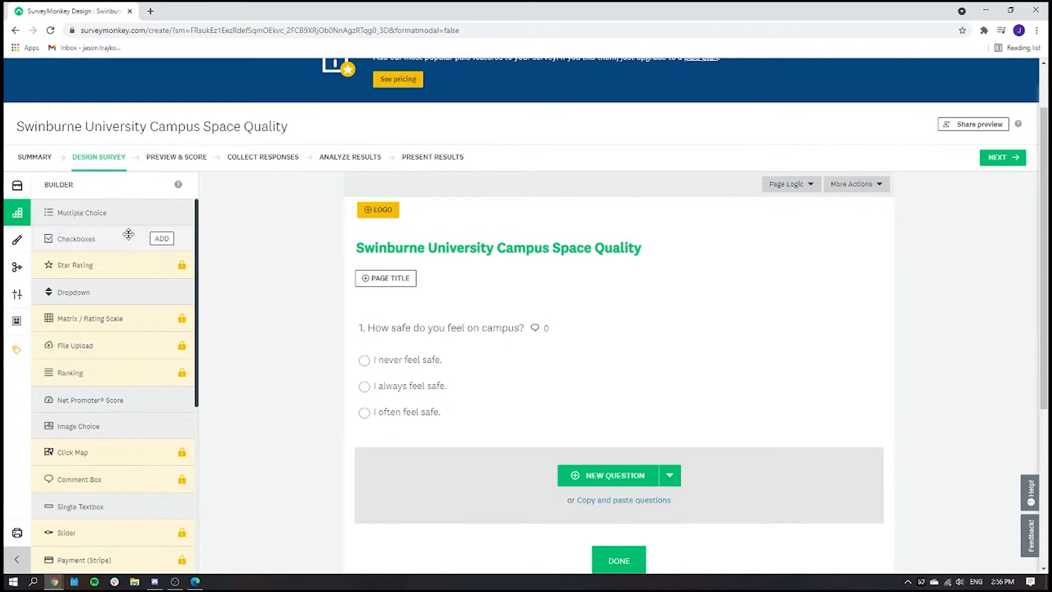
scroll(110, 403, down, 1)
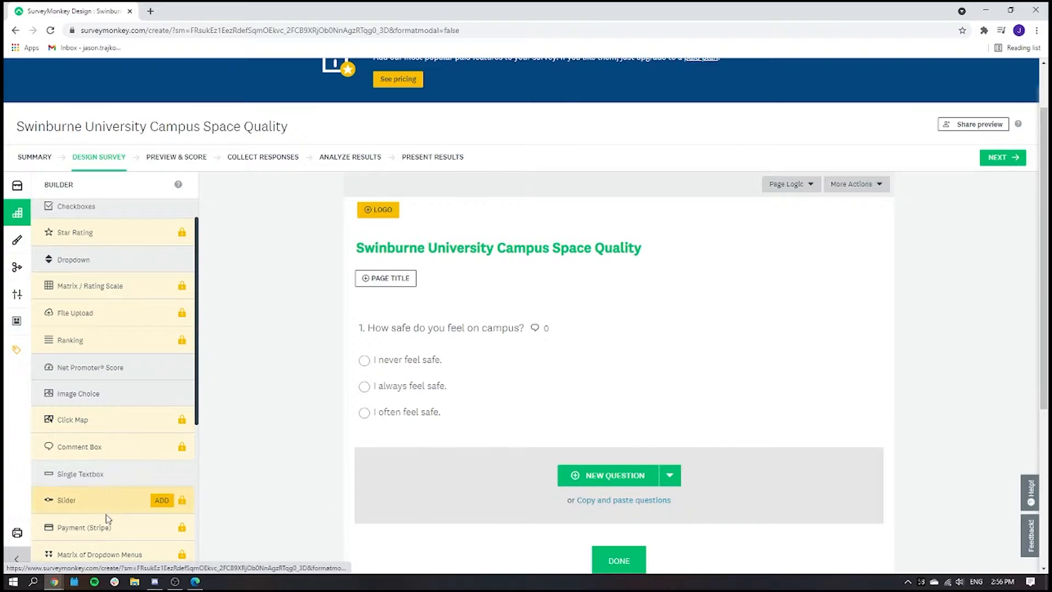
scroll(104, 498, down, 1)
scroll(104, 438, down, 1)
scroll(105, 436, down, 6)
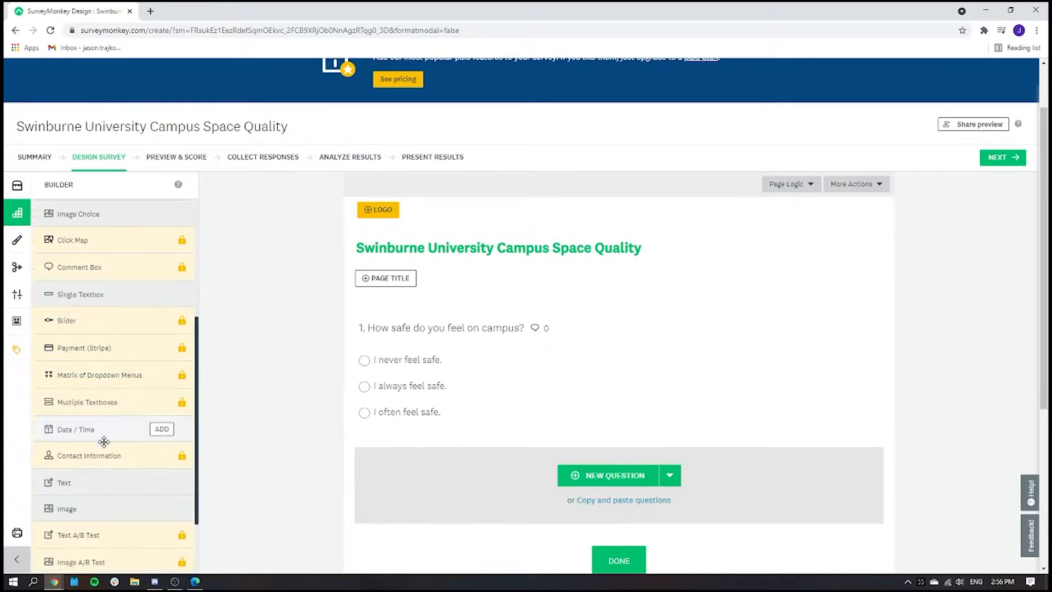
Examine the survey's appearance settings and browse the standard and premium themes without applying any
scroll(111, 492, up, 9)
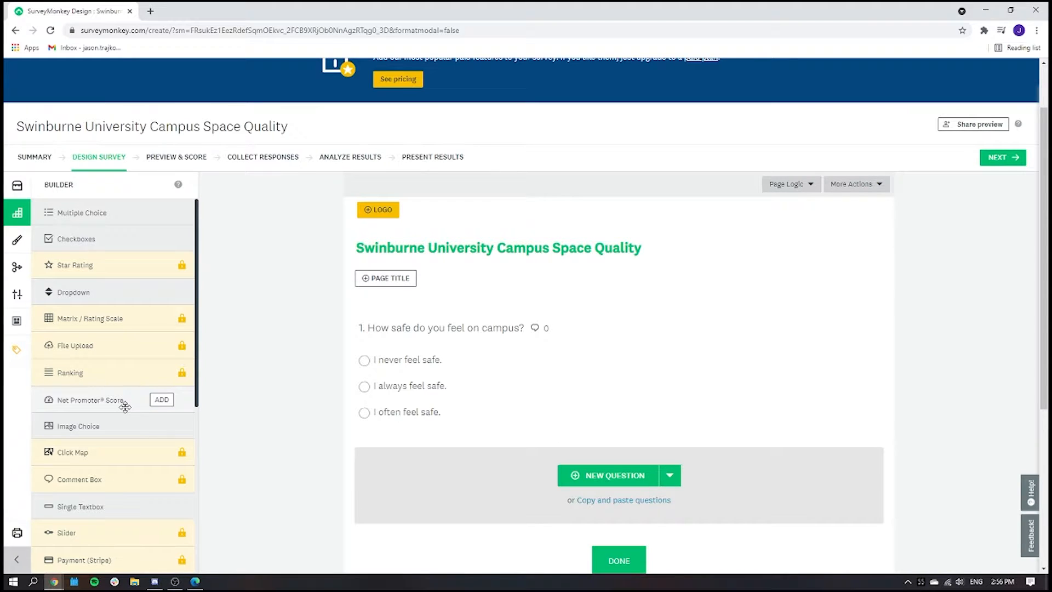
mouse_move(124, 406)
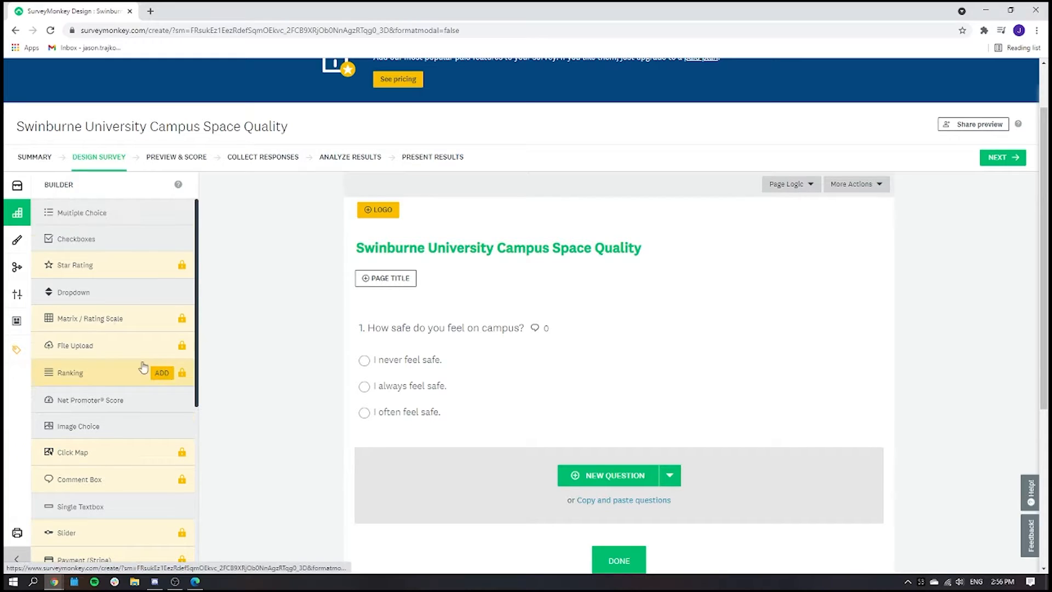
click(17, 240)
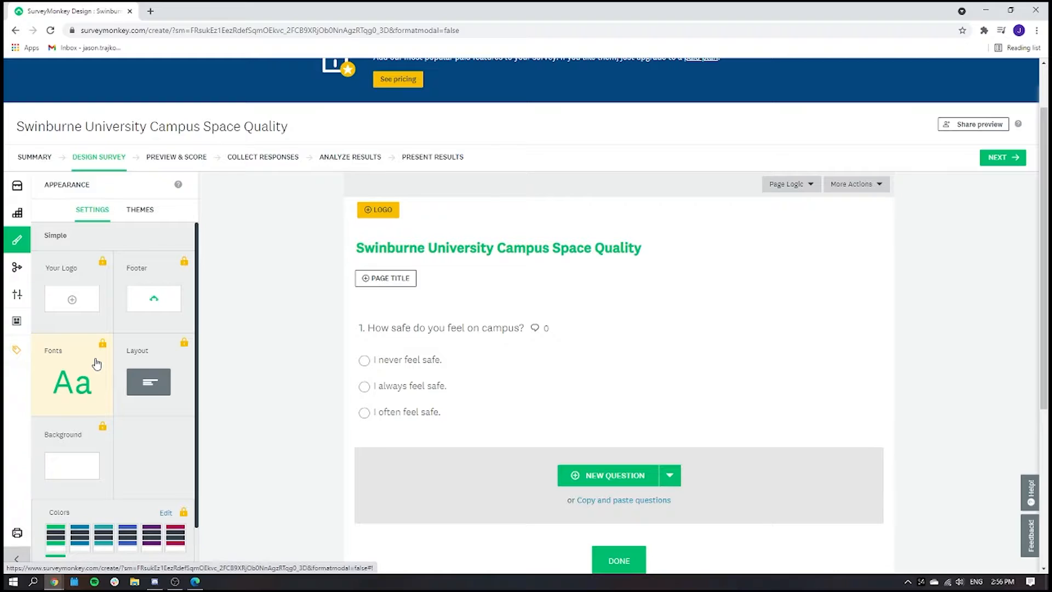
click(156, 218)
scroll(128, 372, down, 1)
scroll(128, 380, down, 1)
scroll(110, 402, up, 2)
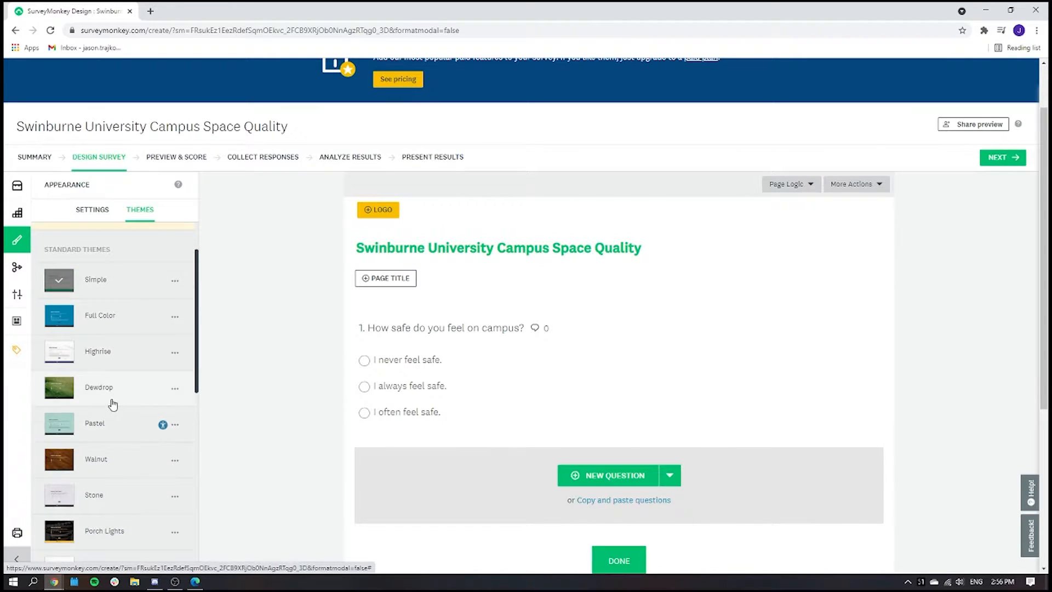
scroll(110, 403, down, 4)
scroll(107, 400, down, 5)
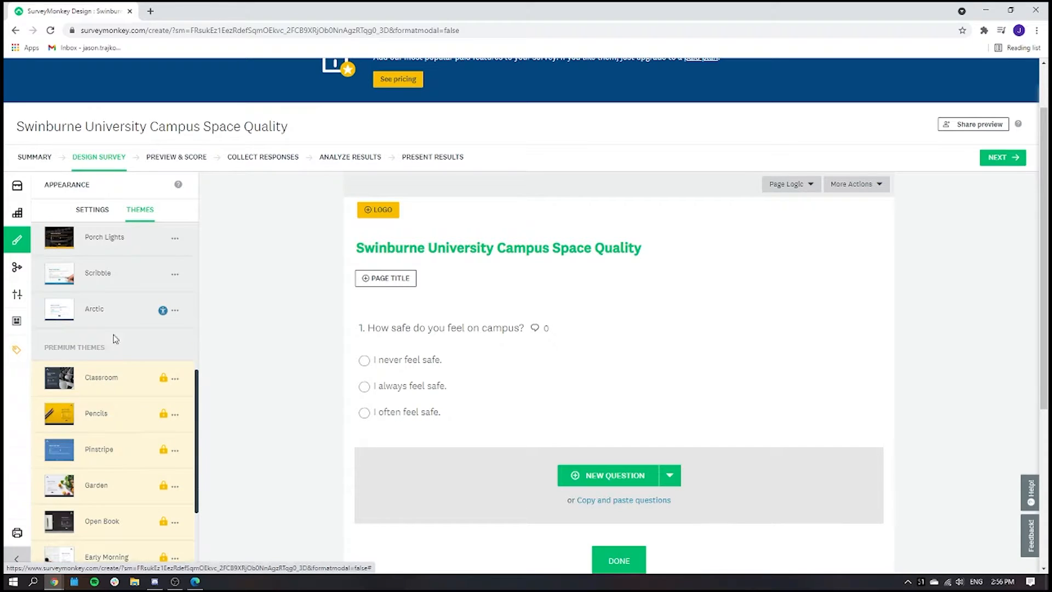
scroll(83, 350, down, 2)
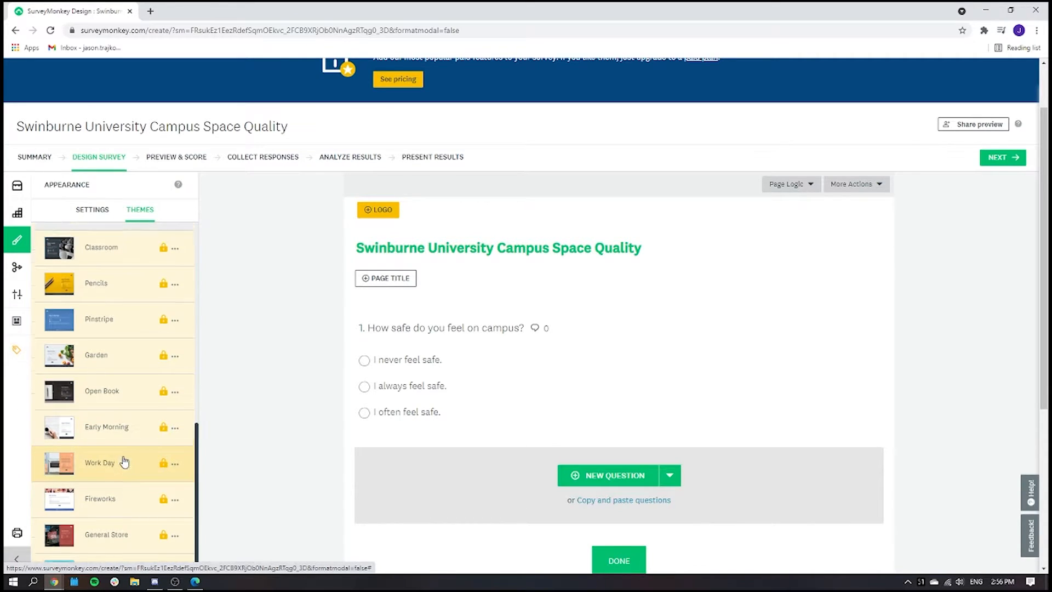
scroll(85, 360, up, 5)
scroll(110, 301, up, 2)
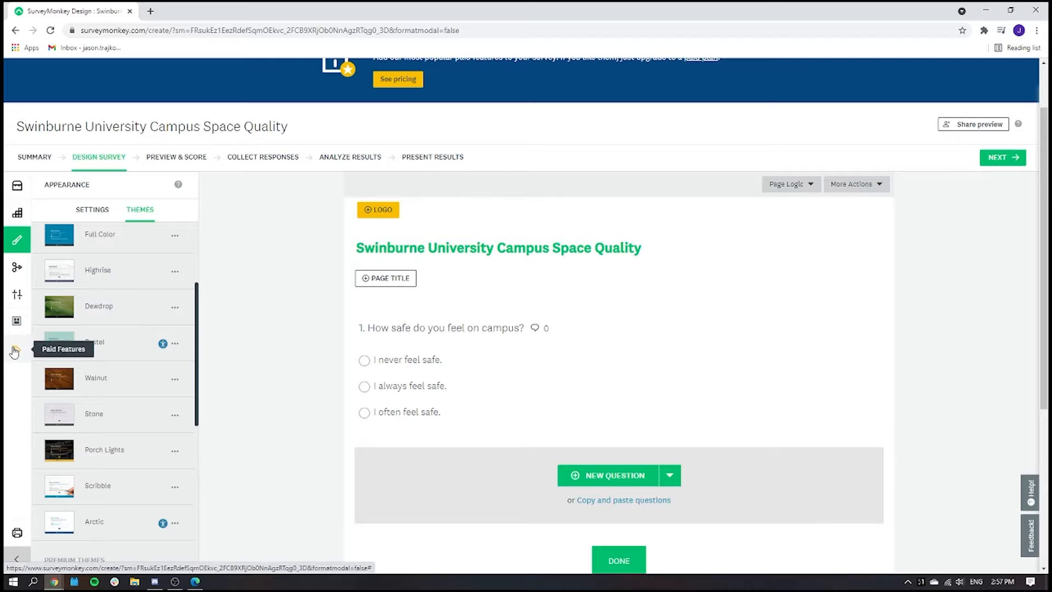
Check the information on added paid features, and return to the Question Bank
click(16, 350)
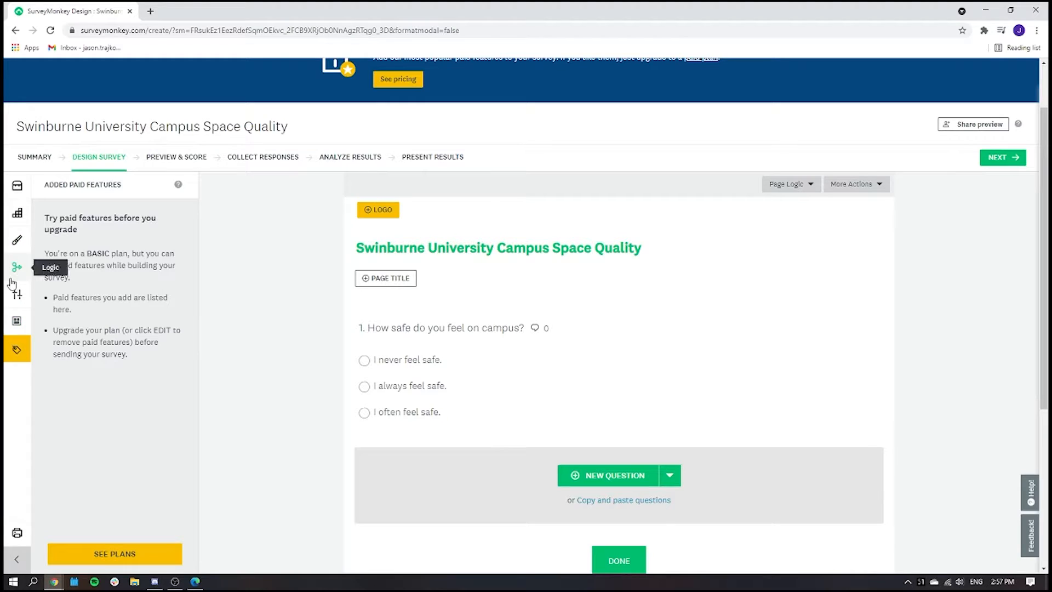
click(17, 191)
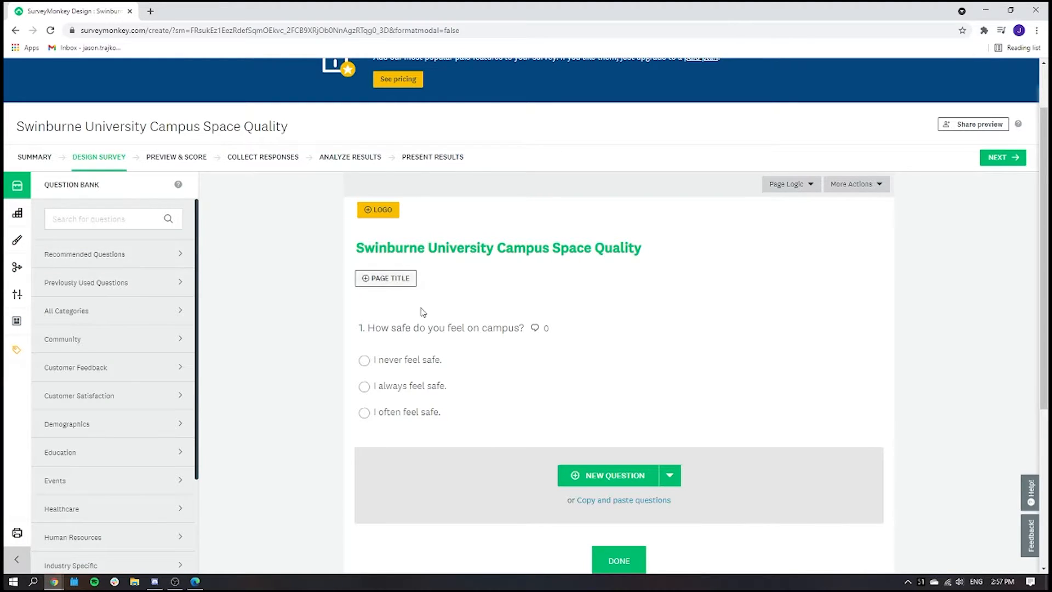
Add question 2, "How do you commute to Swinburne?", and set its question type to Checkboxes
scroll(438, 356, down, 3)
scroll(646, 375, up, 1)
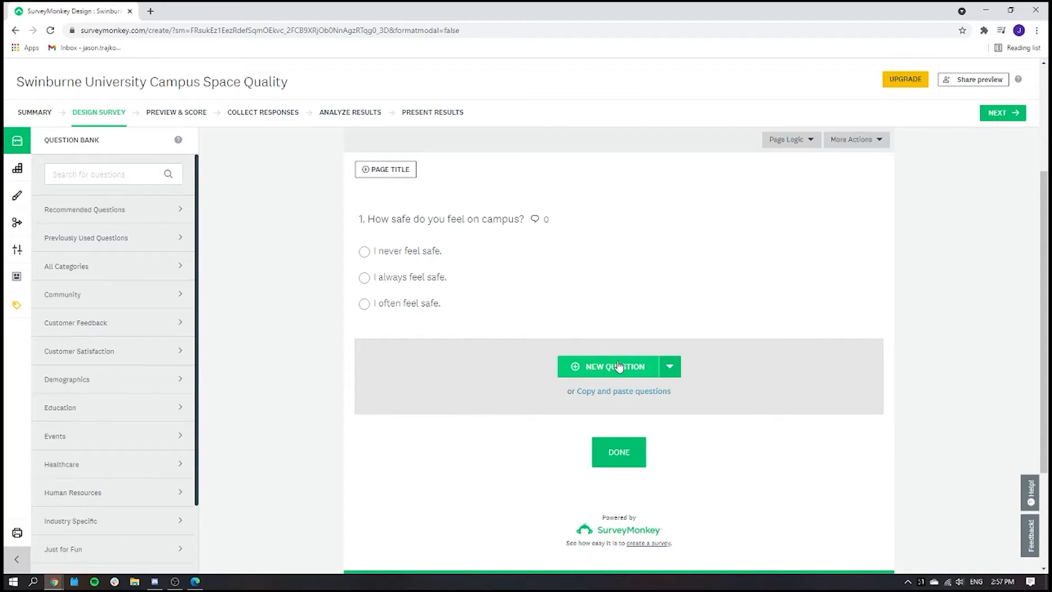
click(619, 366)
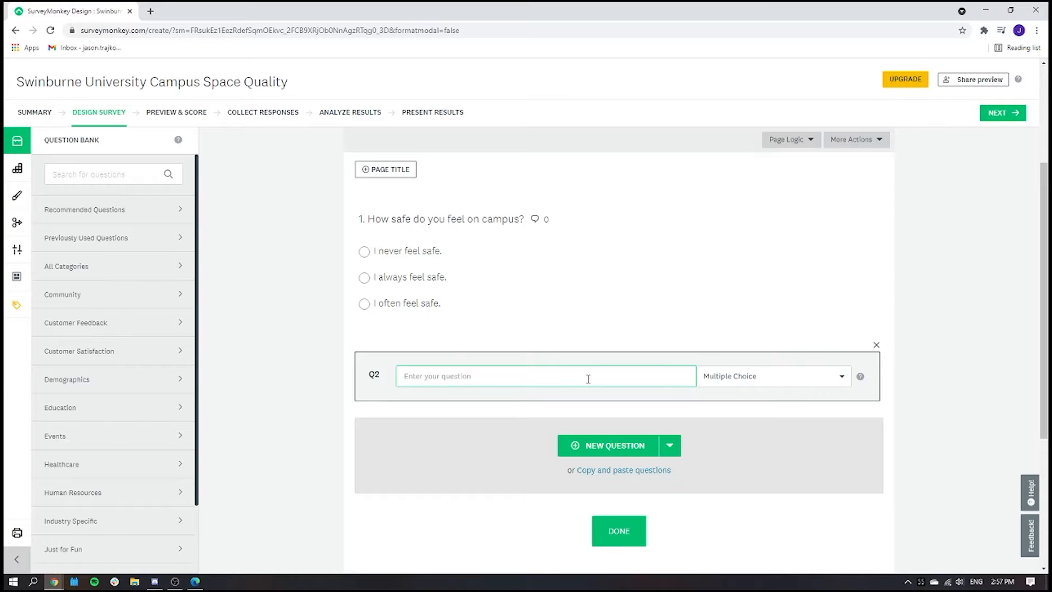
text(How do you commute to Swinburne?)
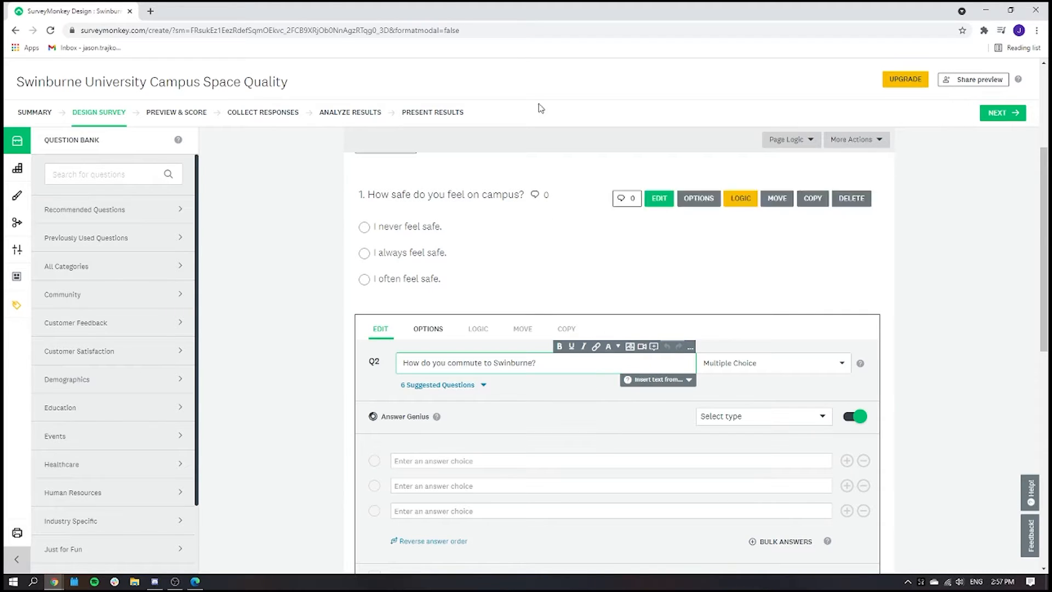
click(764, 364)
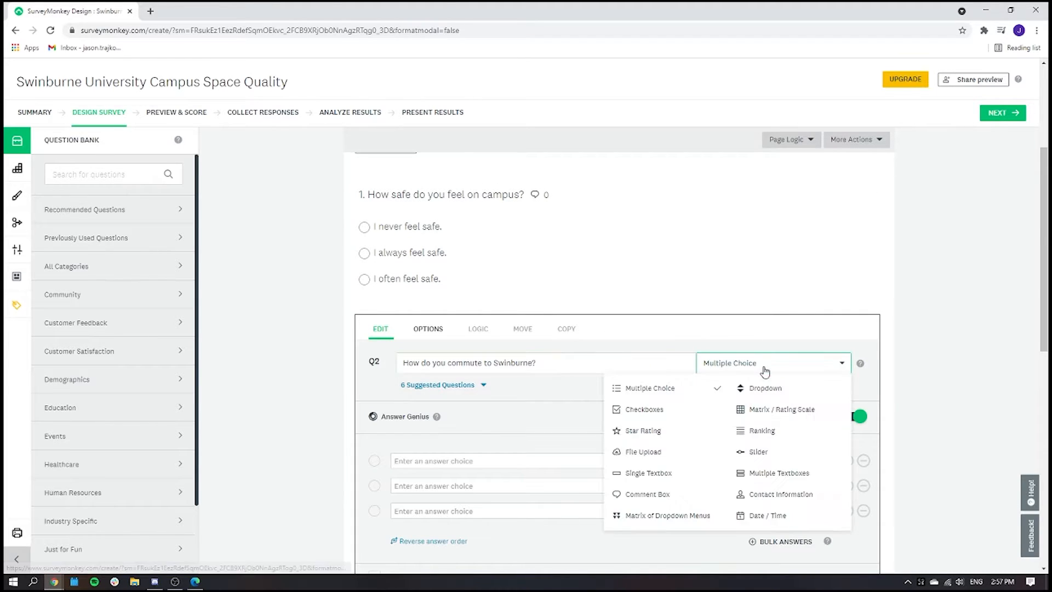
click(707, 411)
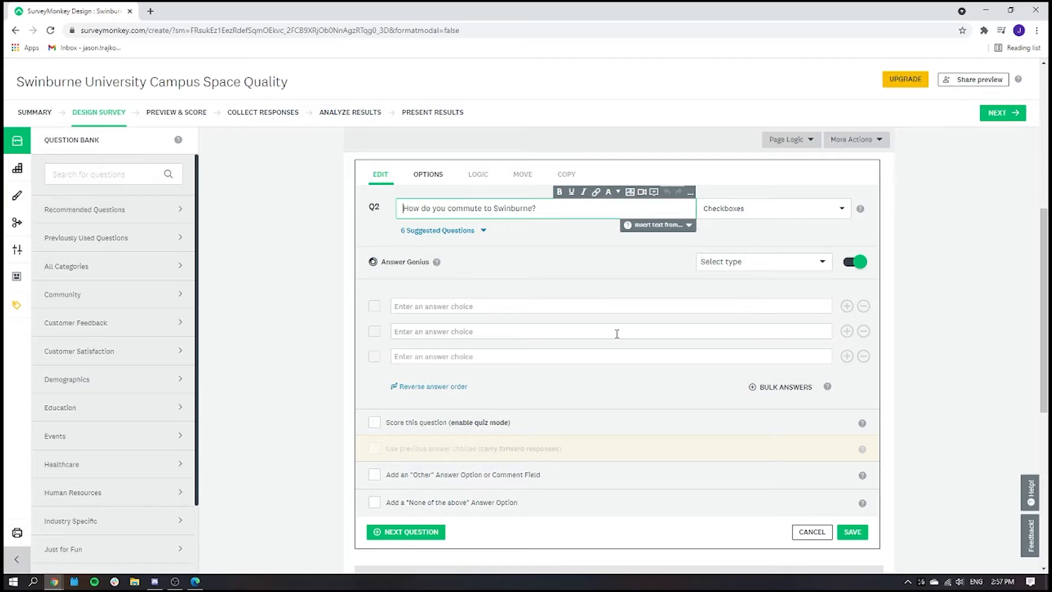
Enter "Car", "Train" and "Bus" as the first three answer choices of question 2
scroll(662, 317, up, 1)
click(660, 357)
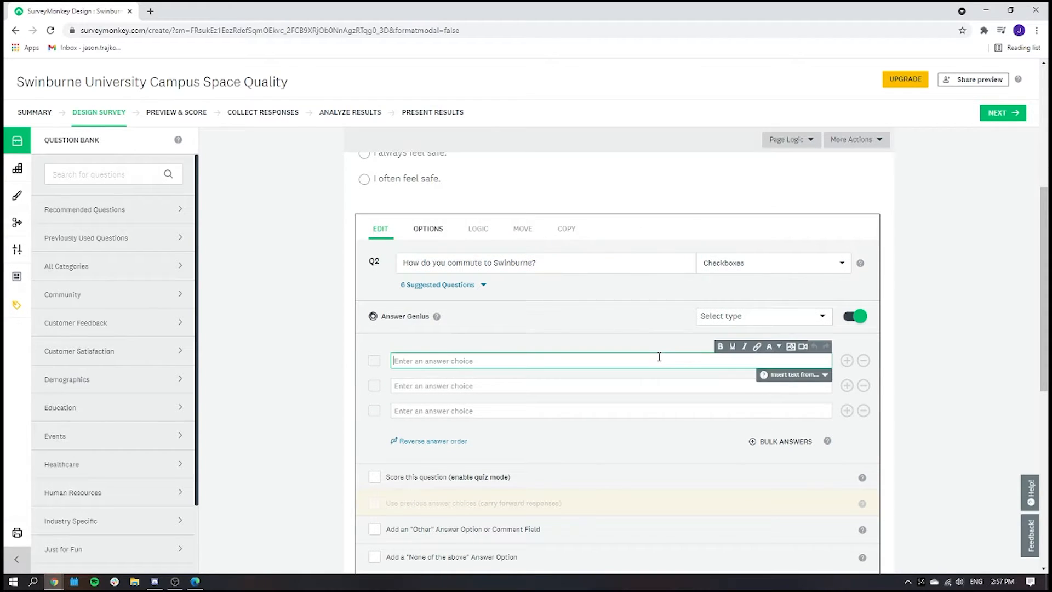
text(Tr)
key(BackSpace)
key(BackSpace)
text(C)
key(Tab)
click(659, 357)
key(Tab)
text(Train)
key(Tab)
text(B)
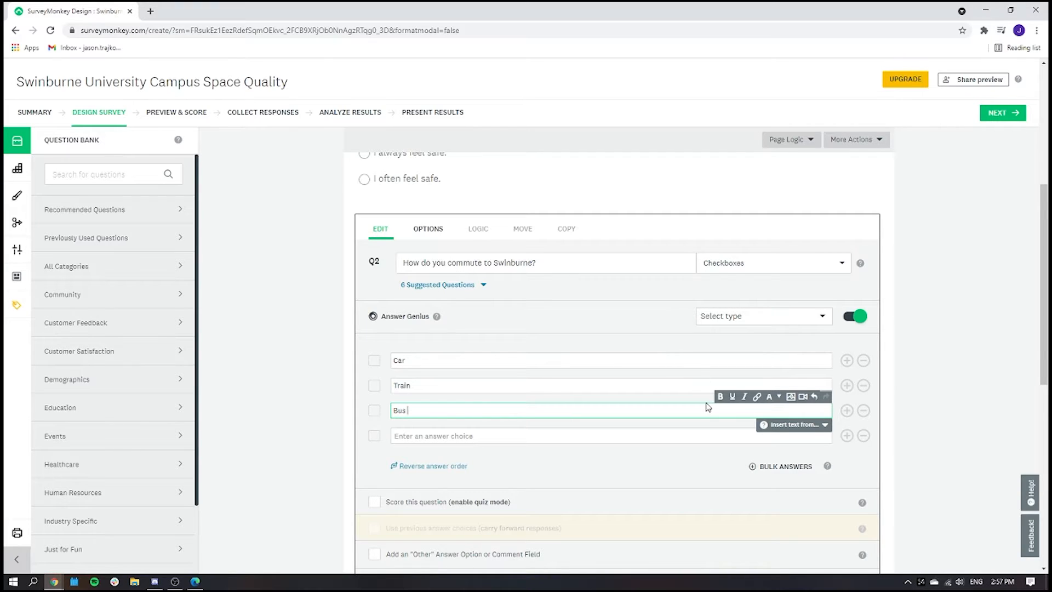
Add the answer choices "Taxi", "Bike" and "Walk" to question 2 and save the question
click(847, 436)
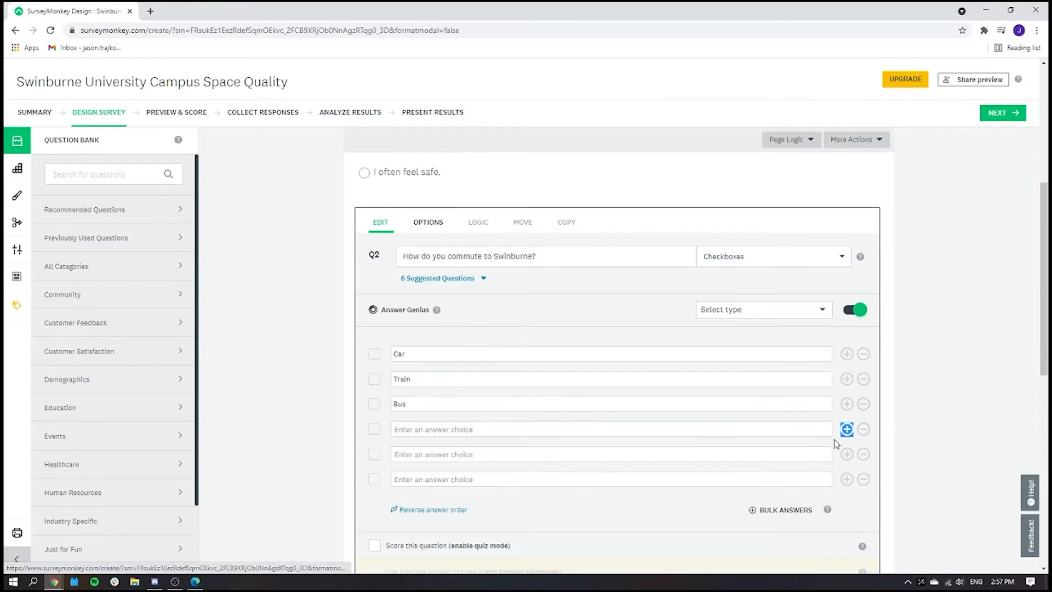
click(521, 427)
text(TA)
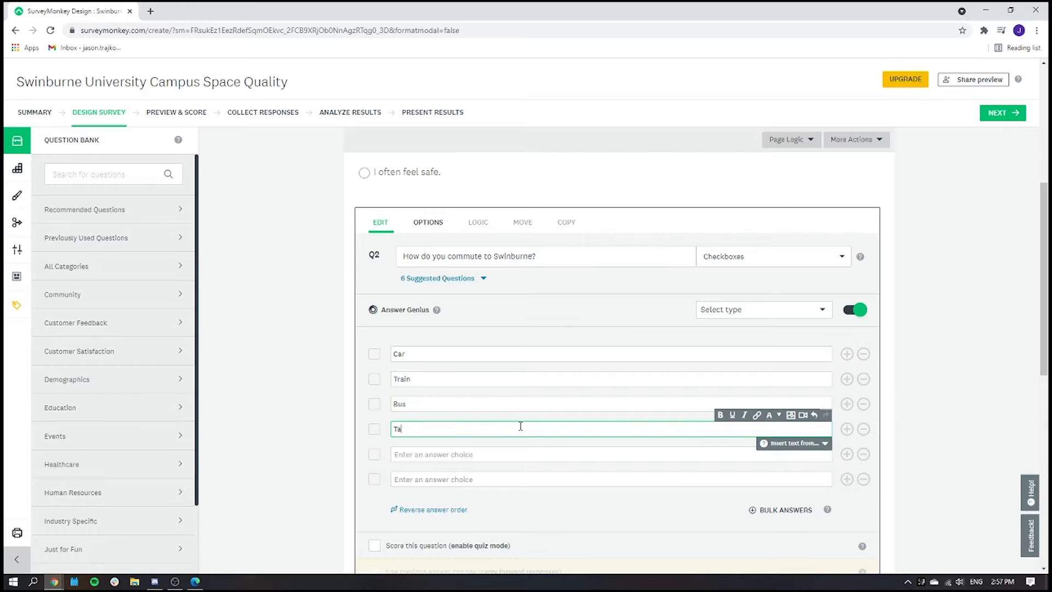
text(xi)
key(Tab)
text(Bike)
key(Tab)
text(Wa)
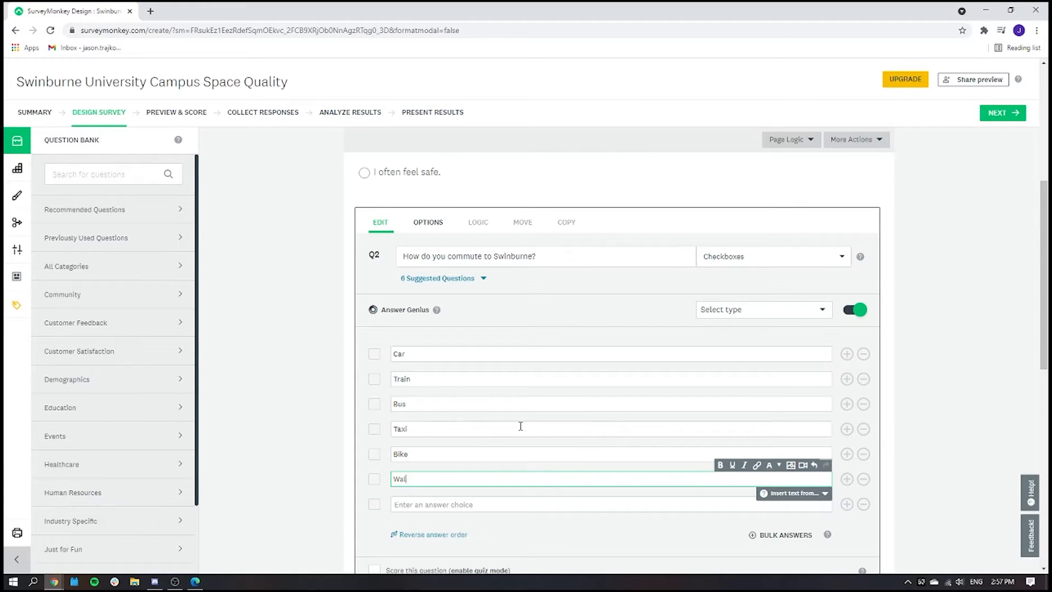
scroll(532, 387, down, 2)
scroll(539, 375, up, 2)
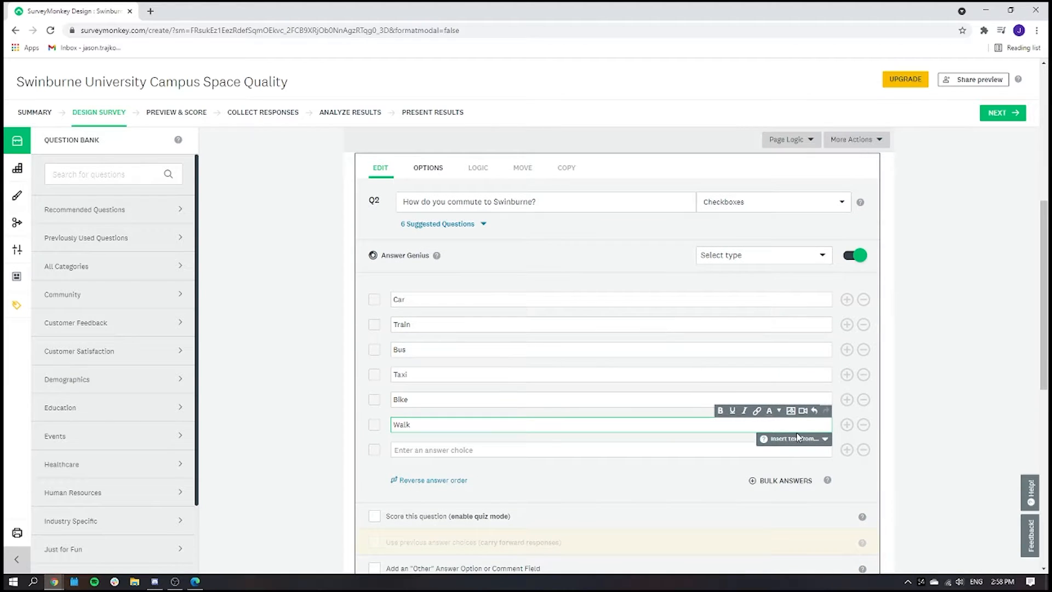
scroll(737, 391, down, 3)
scroll(731, 395, down, 3)
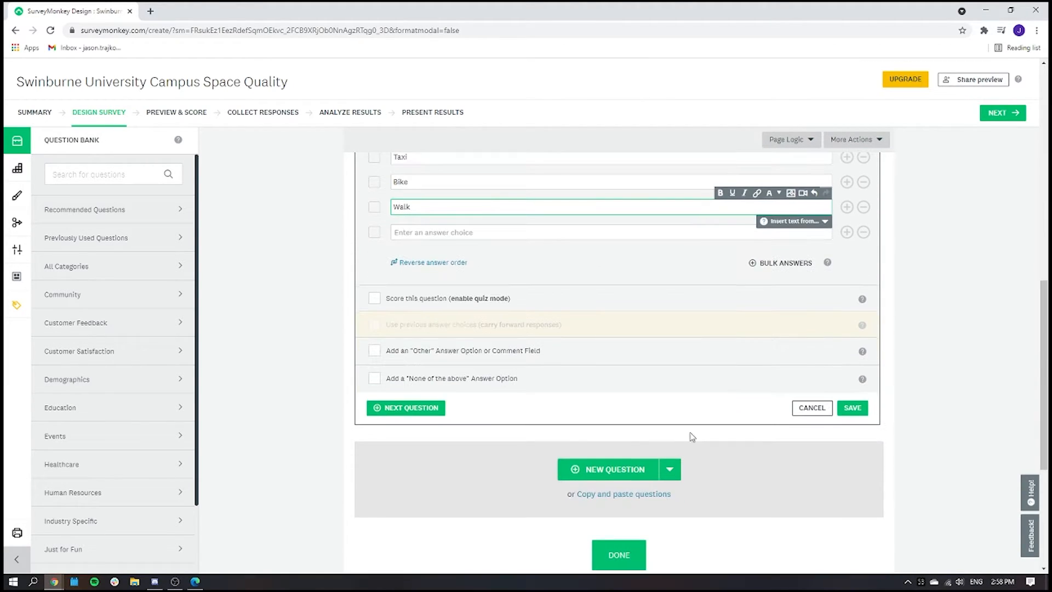
click(850, 409)
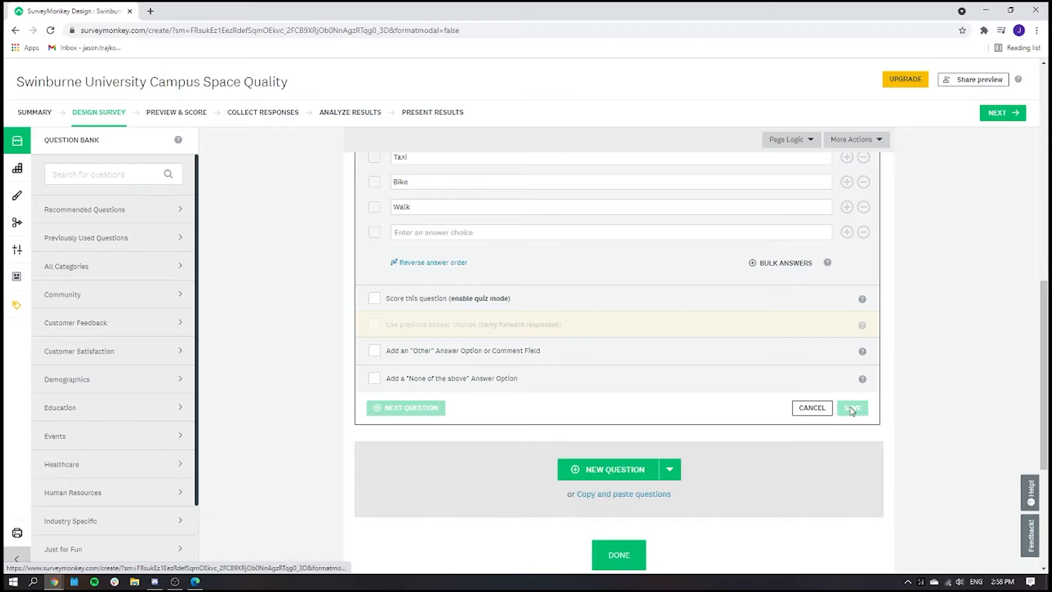
Add a new question of the Single Textbox type below question 2
scroll(548, 340, up, 3)
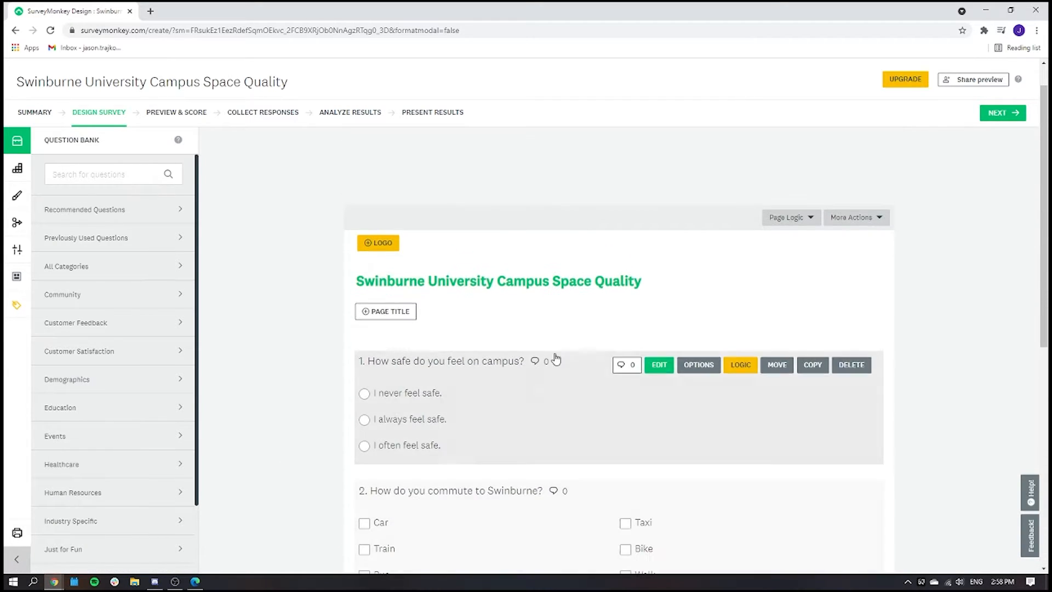
scroll(487, 247, up, 1)
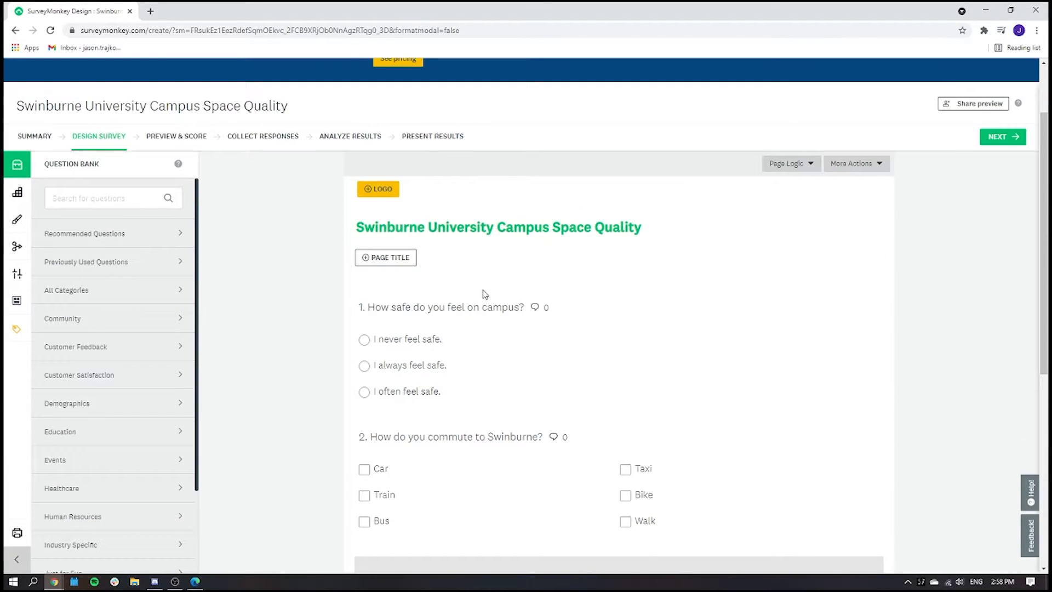
scroll(483, 351, down, 1)
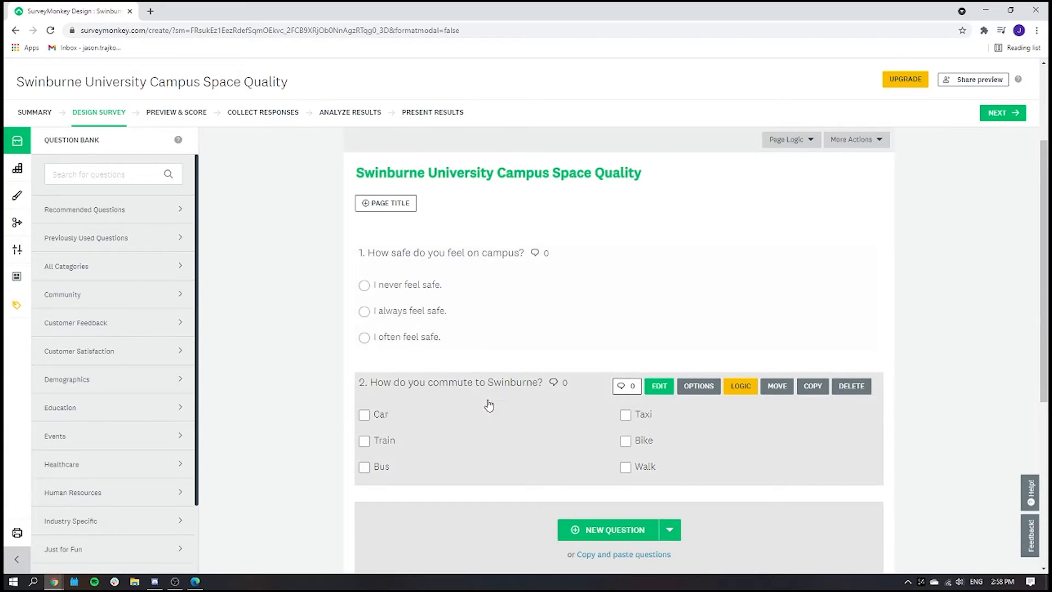
scroll(493, 416, down, 1)
click(669, 476)
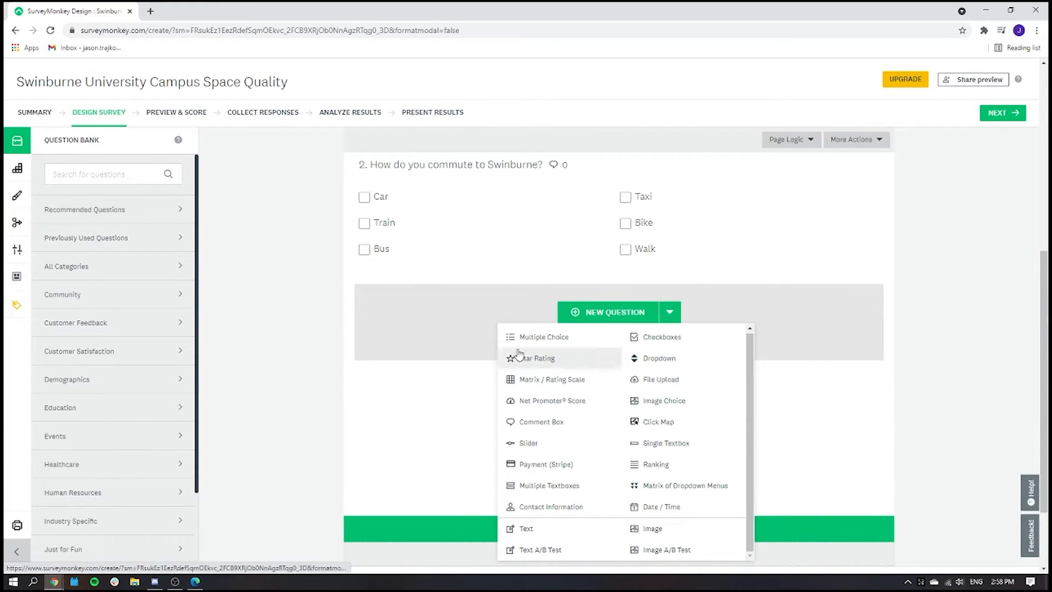
scroll(542, 378, down, 1)
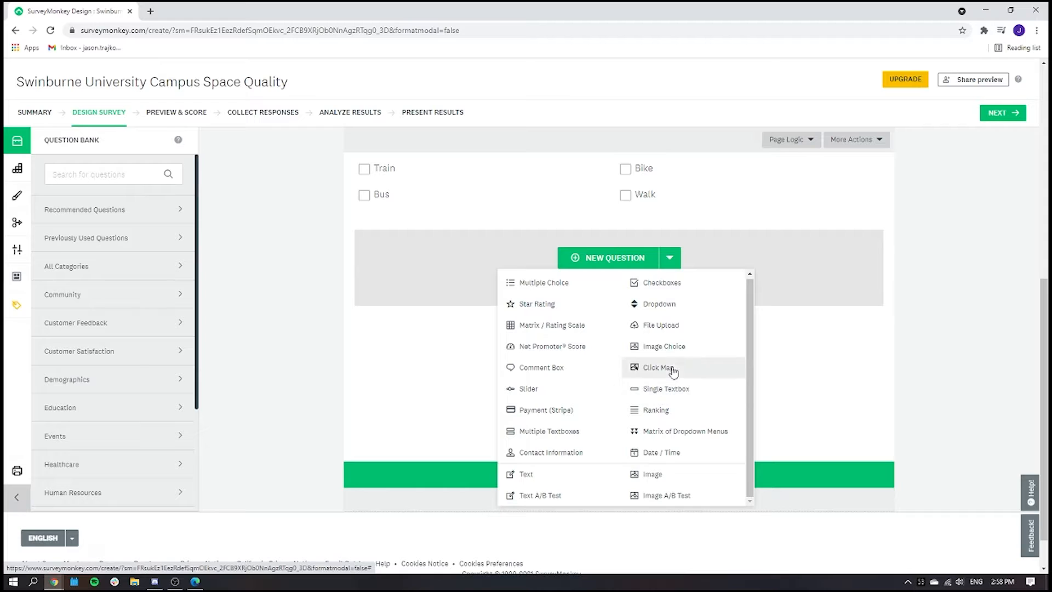
click(665, 388)
scroll(537, 372, up, 1)
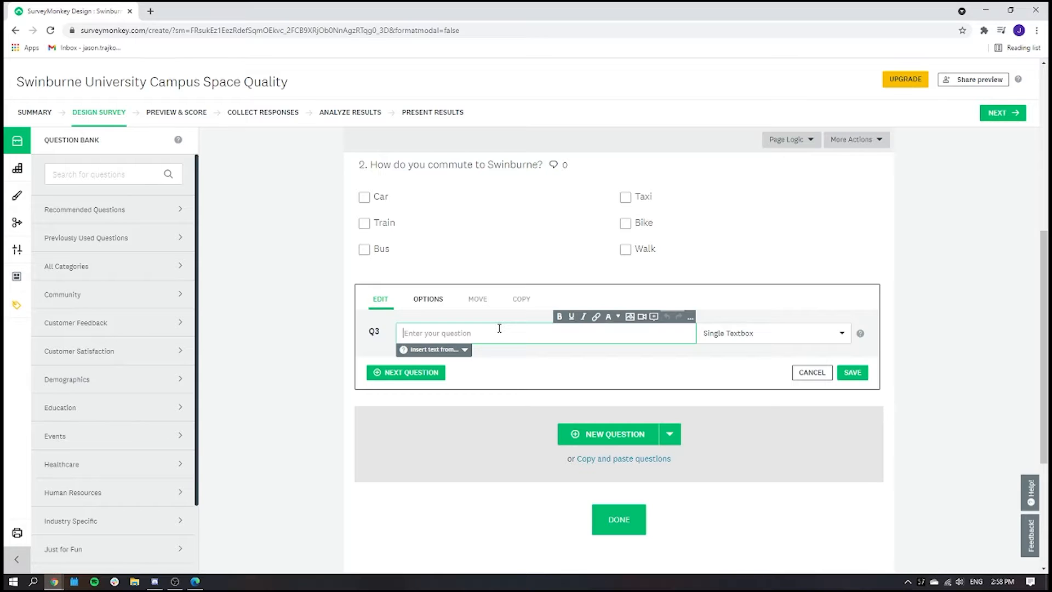
Enter "How do you find the Cleanliness of the Campus?" as the text of question 3 and save the question
text(How do you find the Cleanness of the Campus)
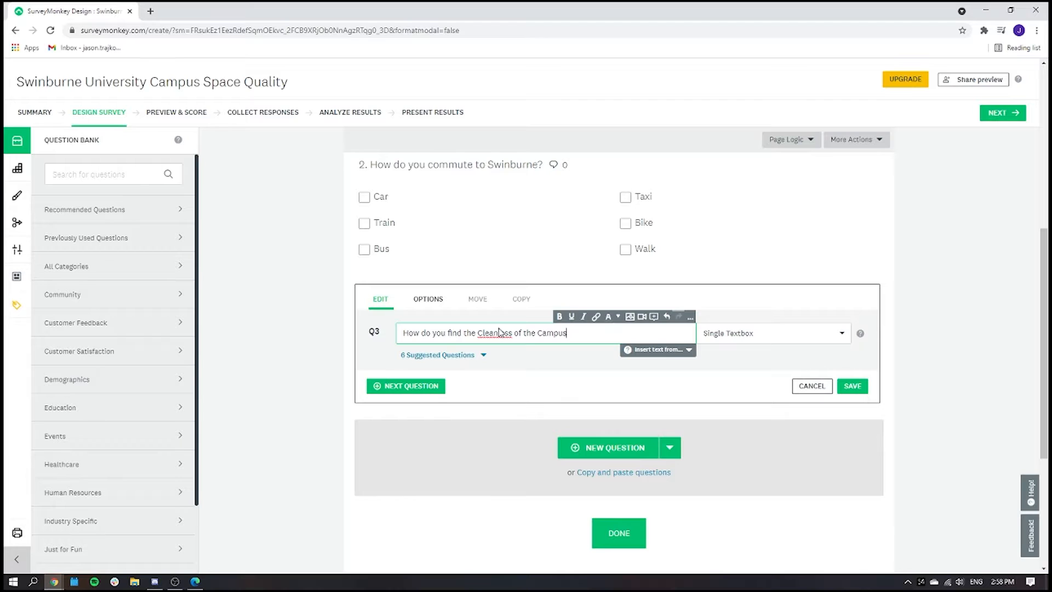
right_click(500, 332)
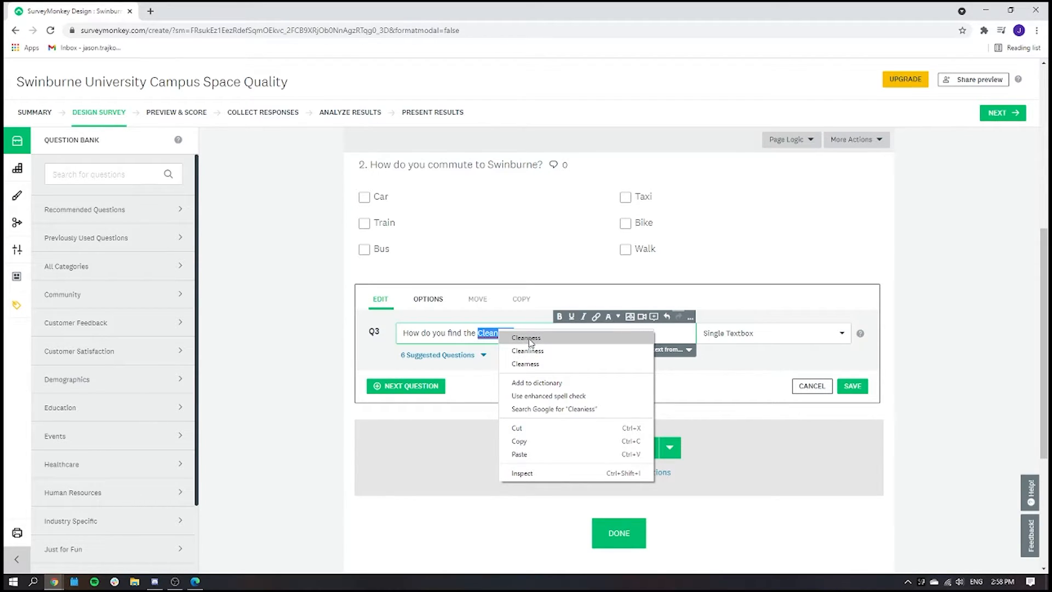
click(527, 351)
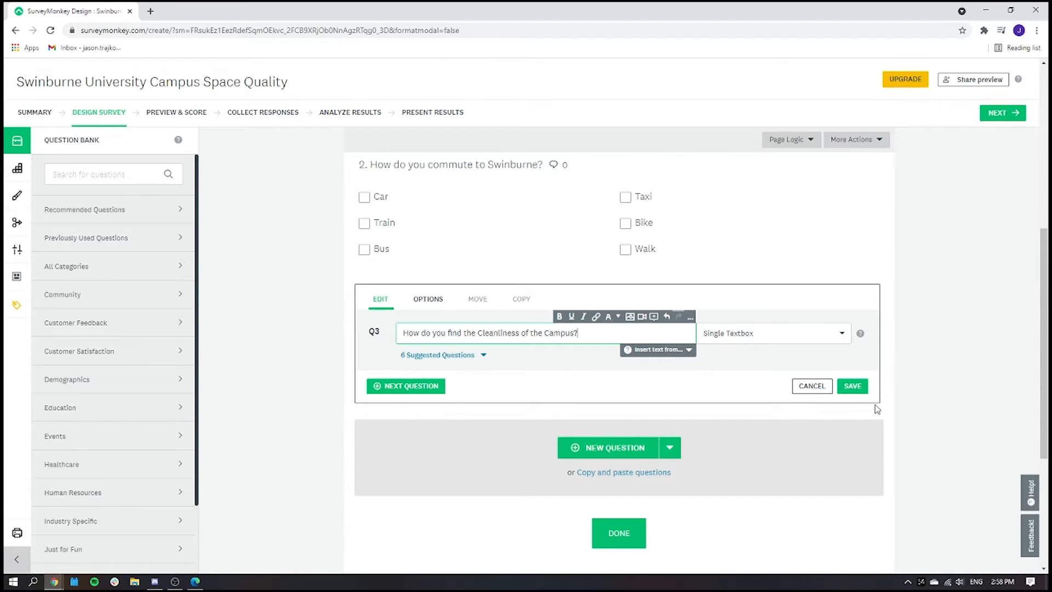
click(867, 389)
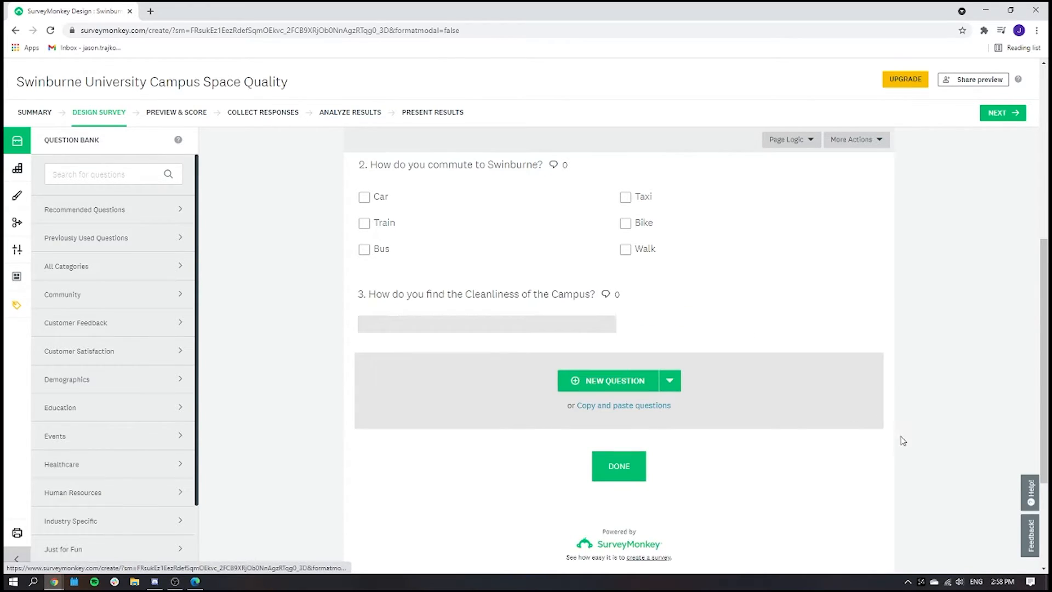
scroll(449, 356, up, 3)
scroll(437, 421, down, 1)
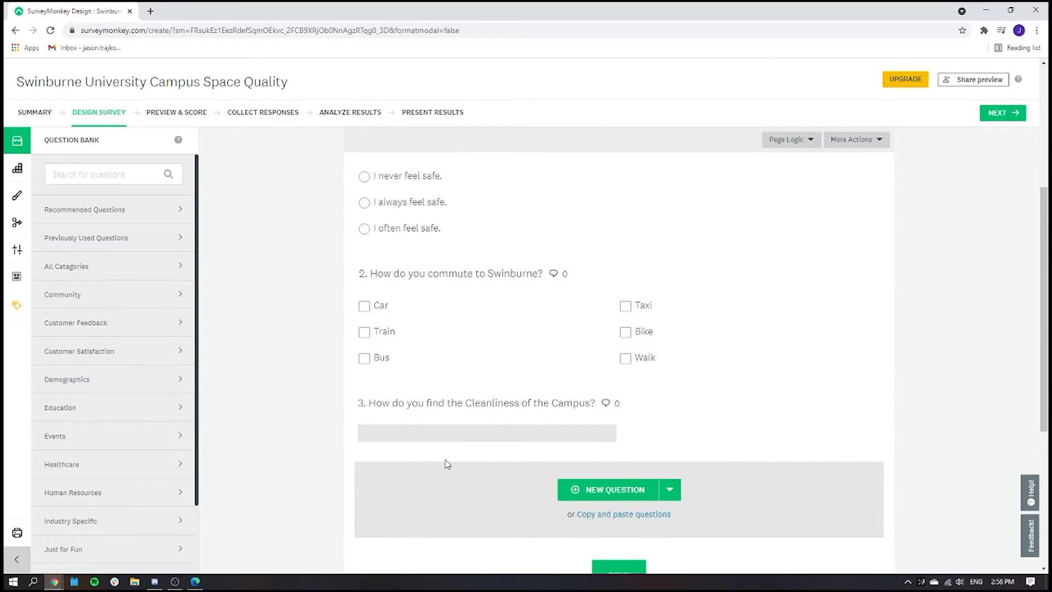
scroll(445, 455, up, 4)
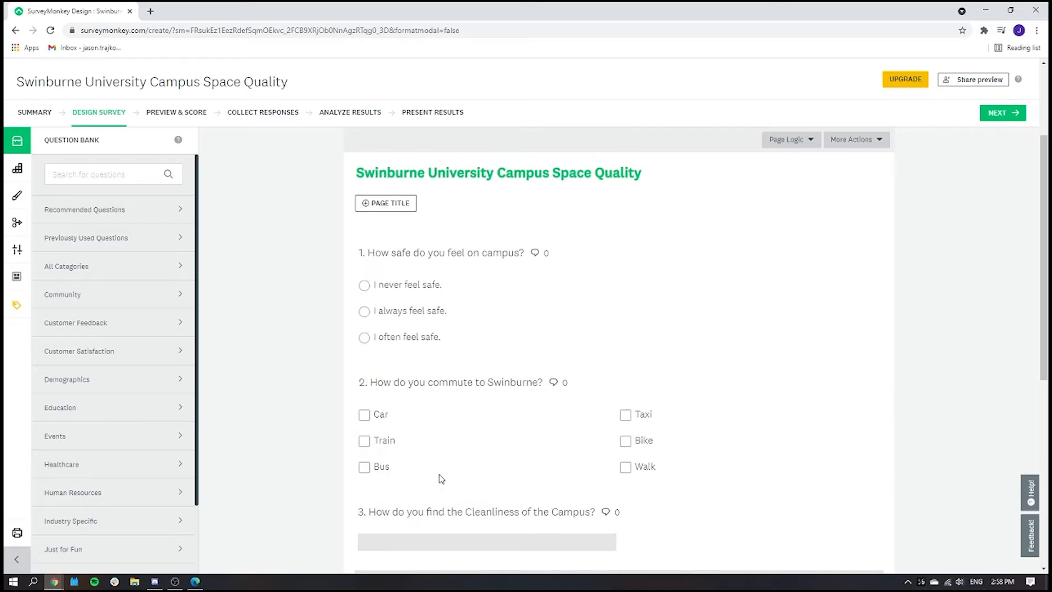
scroll(448, 455, down, 7)
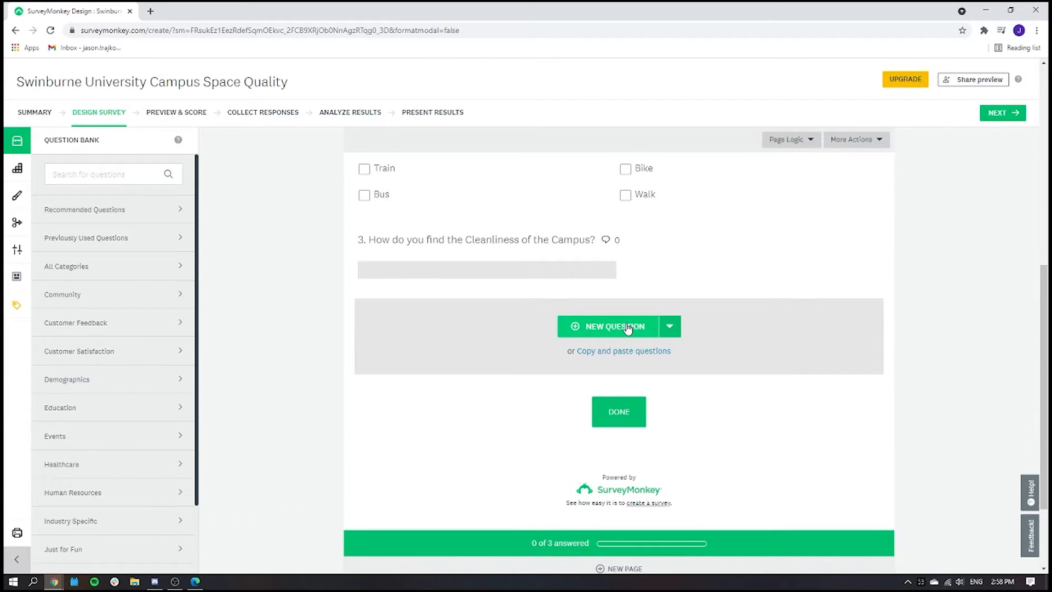
Open the page's button labels for editing and save them as Done, Prev and Next
click(605, 332)
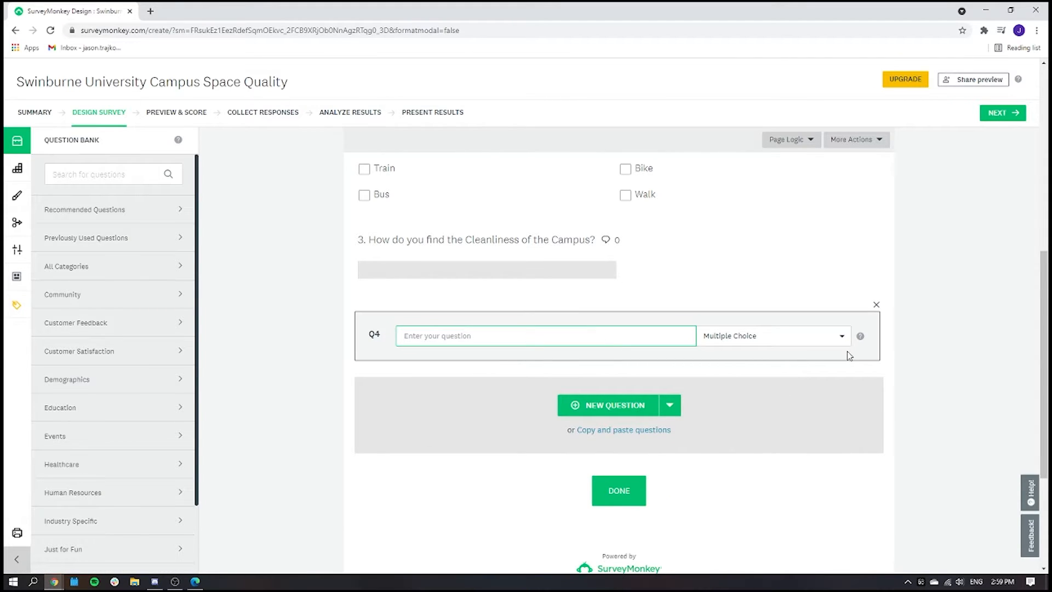
click(874, 308)
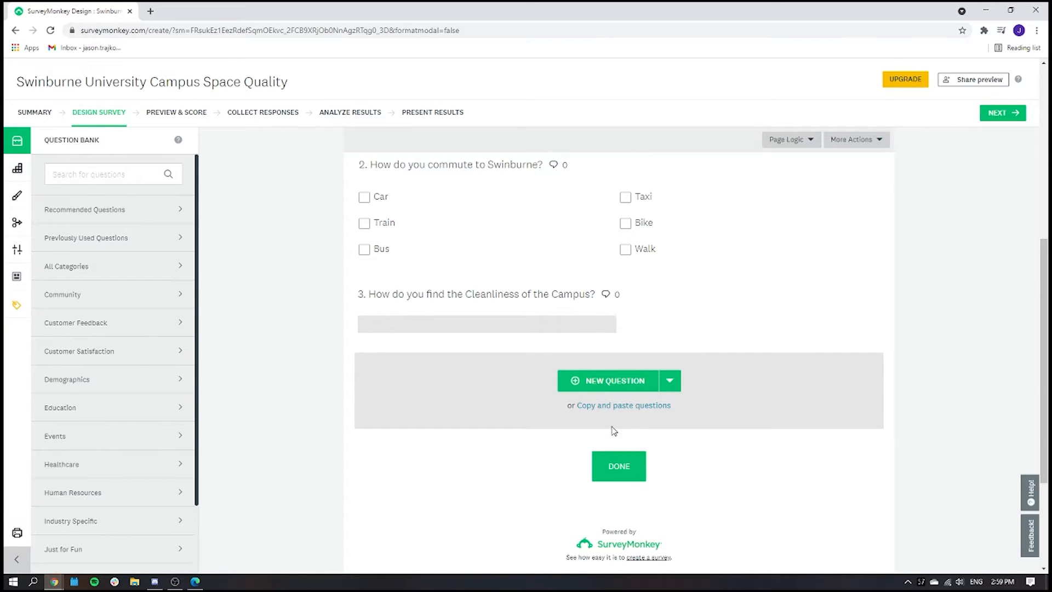
click(613, 471)
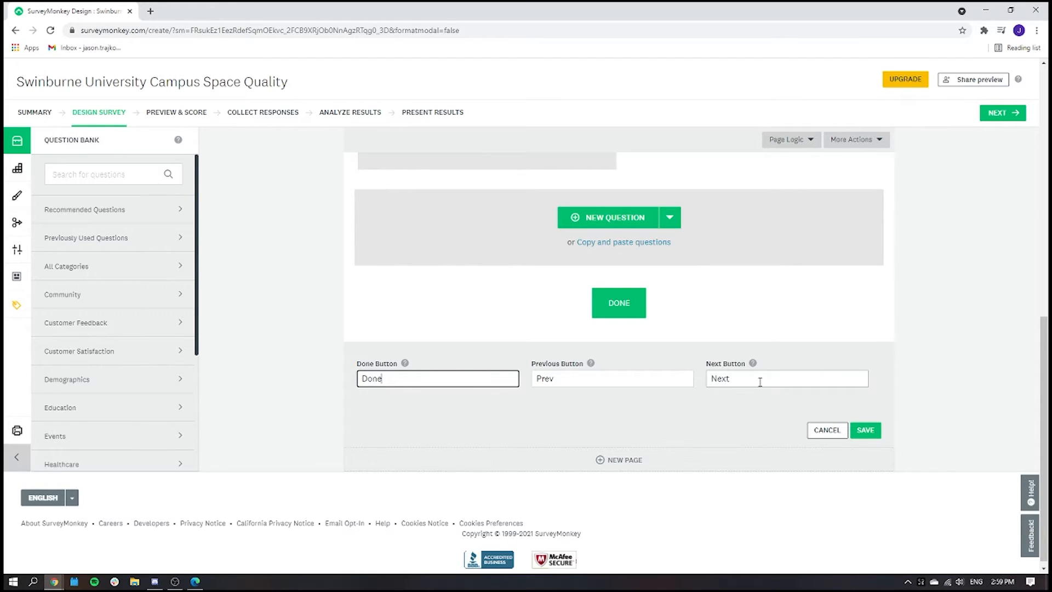
scroll(723, 412, up, 1)
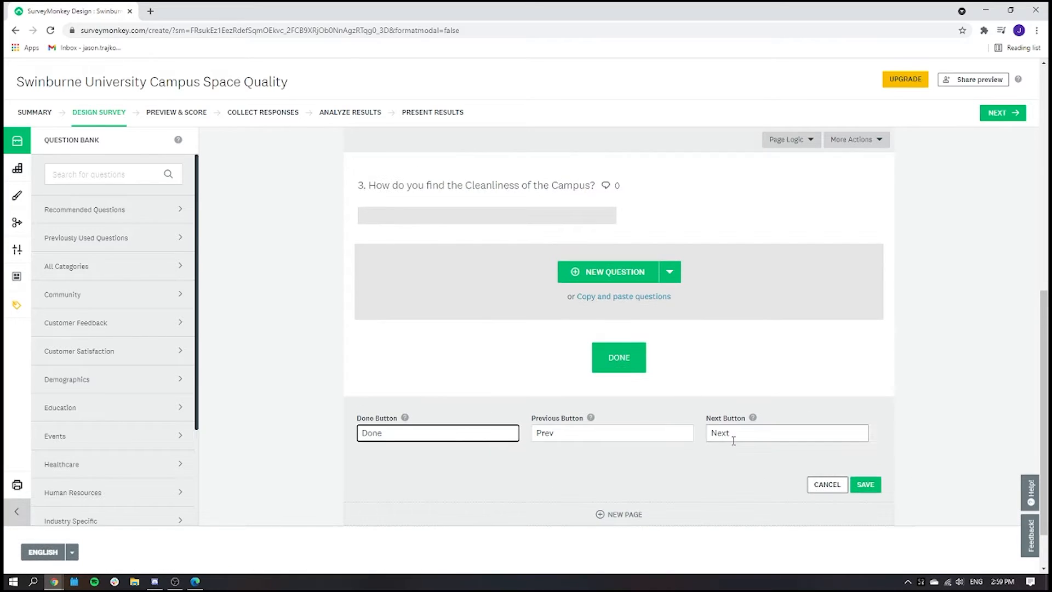
click(866, 484)
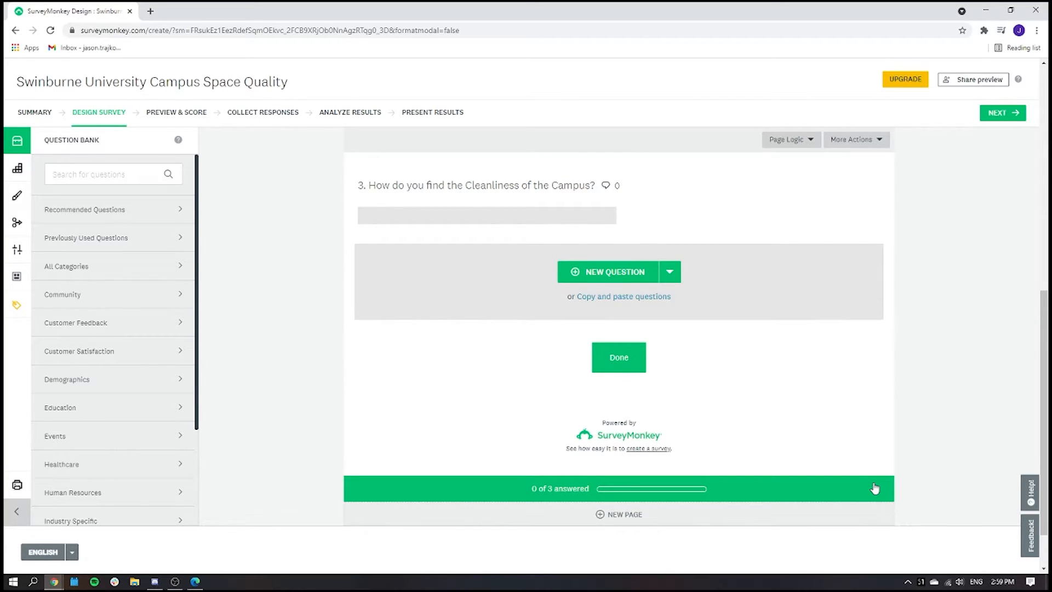
Look over the survey design, open the survey preview and review its questions from the first to the last
scroll(712, 438, down, 1)
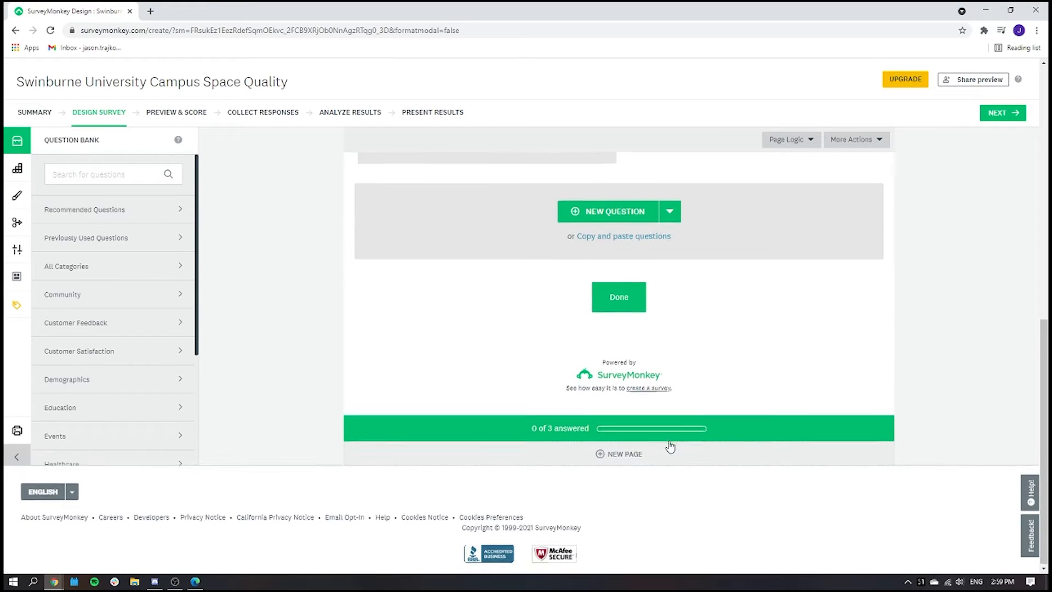
scroll(606, 452, up, 15)
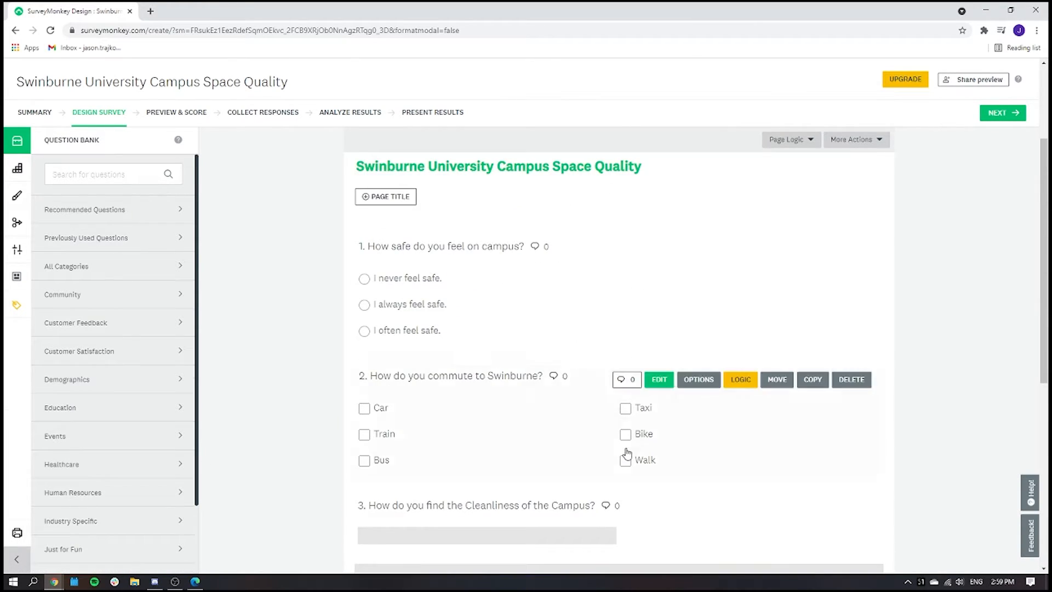
scroll(625, 451, down, 10)
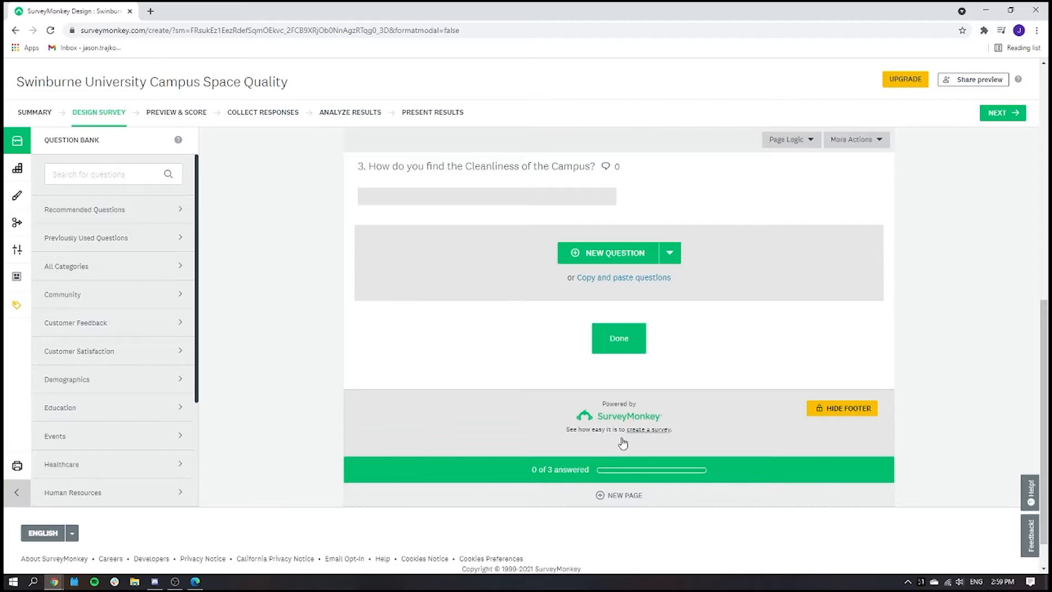
scroll(250, 320, up, 3)
scroll(251, 319, up, 6)
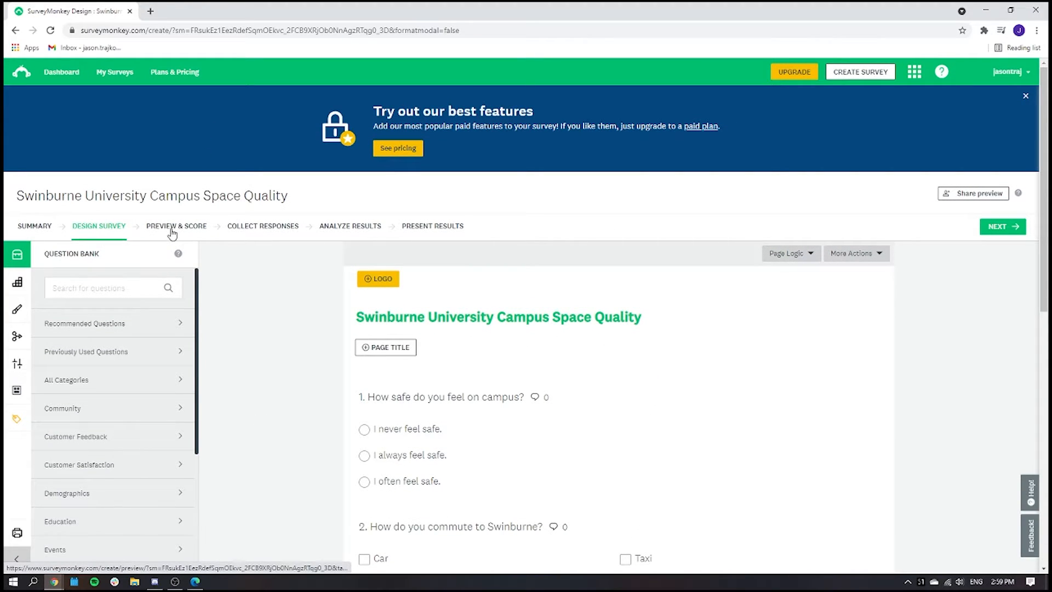
click(172, 226)
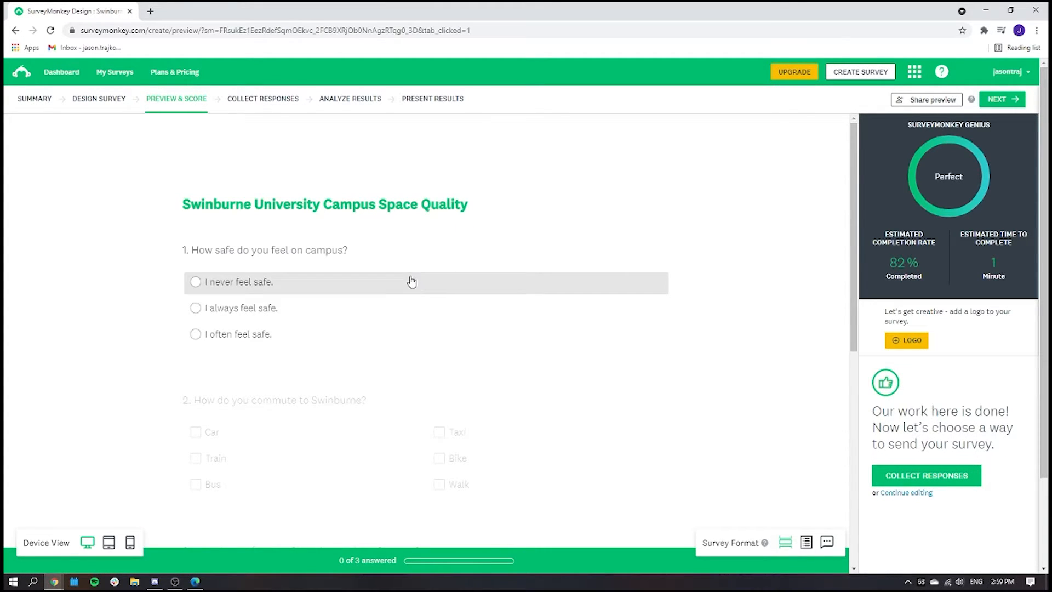
scroll(406, 277, down, 5)
scroll(402, 332, up, 5)
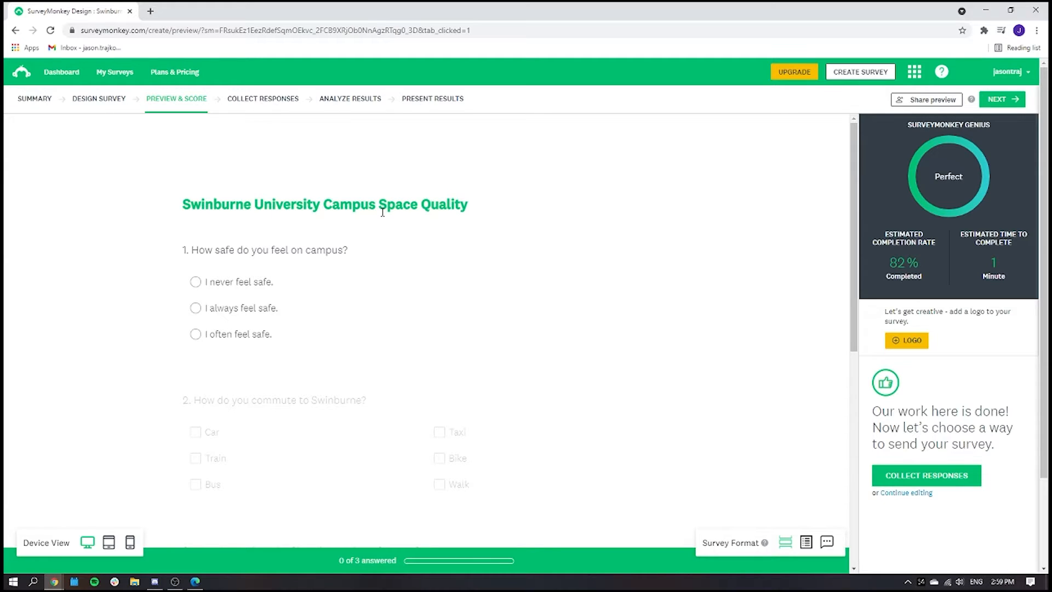
scroll(378, 269, down, 3)
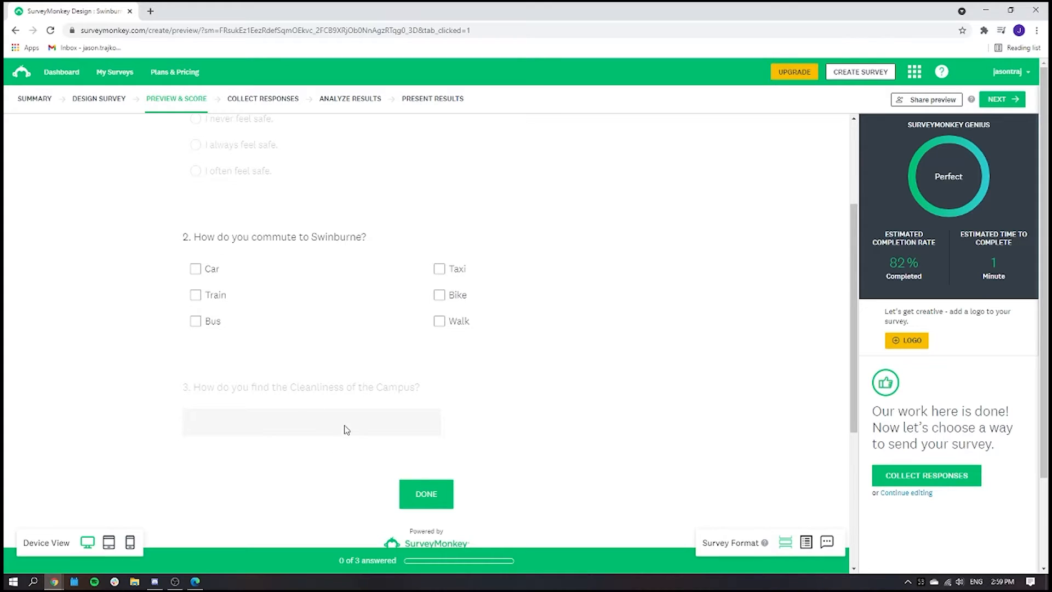
scroll(402, 419, down, 2)
scroll(462, 406, down, 2)
scroll(411, 429, up, 7)
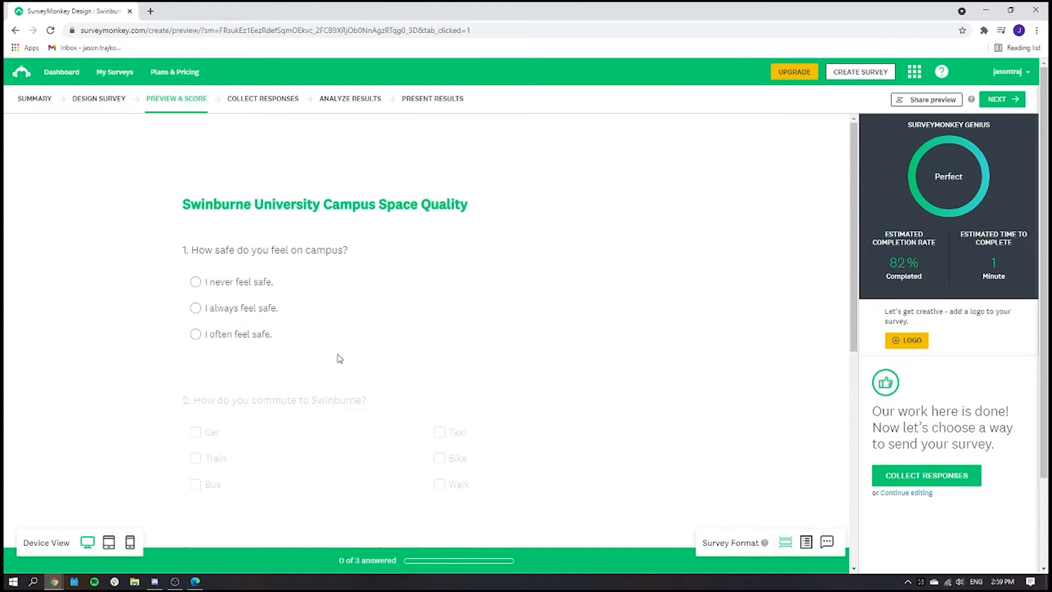
Go to response collection, choose "Send surveys your way" and review the available collection methods
click(249, 107)
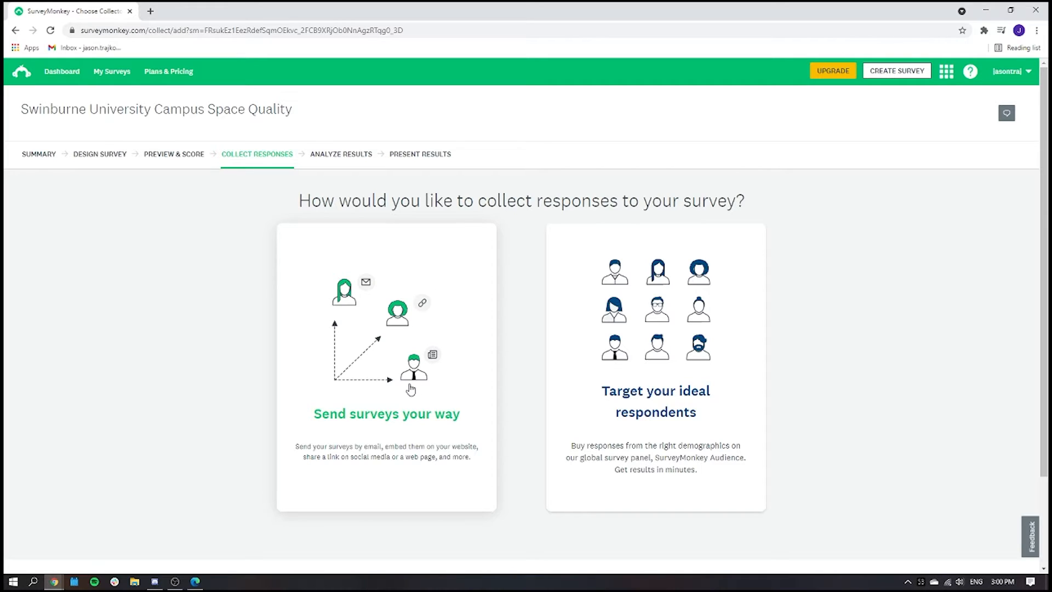
click(393, 394)
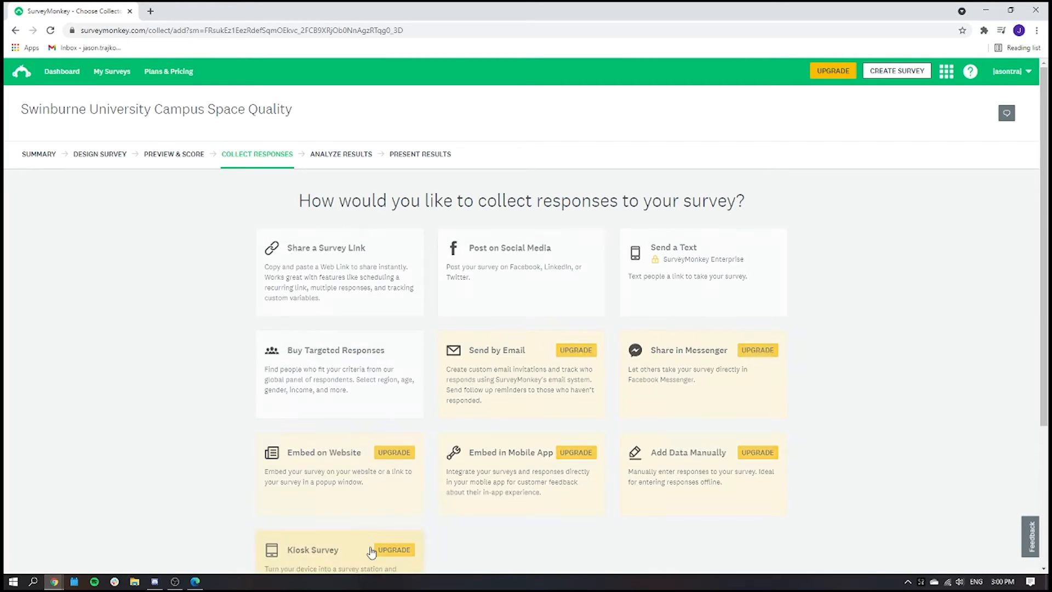
scroll(537, 515, down, 1)
scroll(508, 464, down, 1)
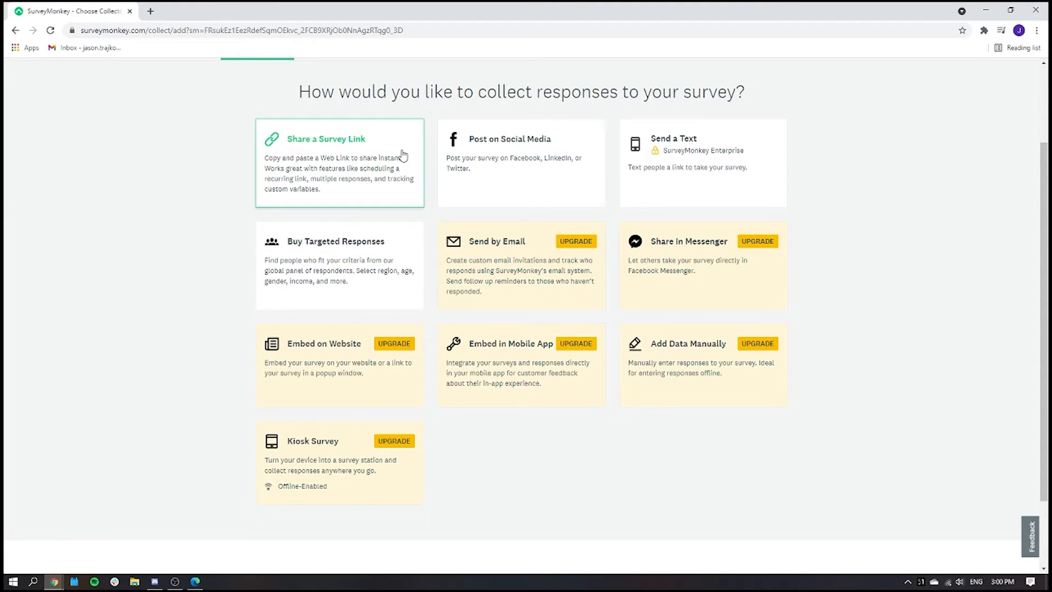
scroll(404, 181, up, 1)
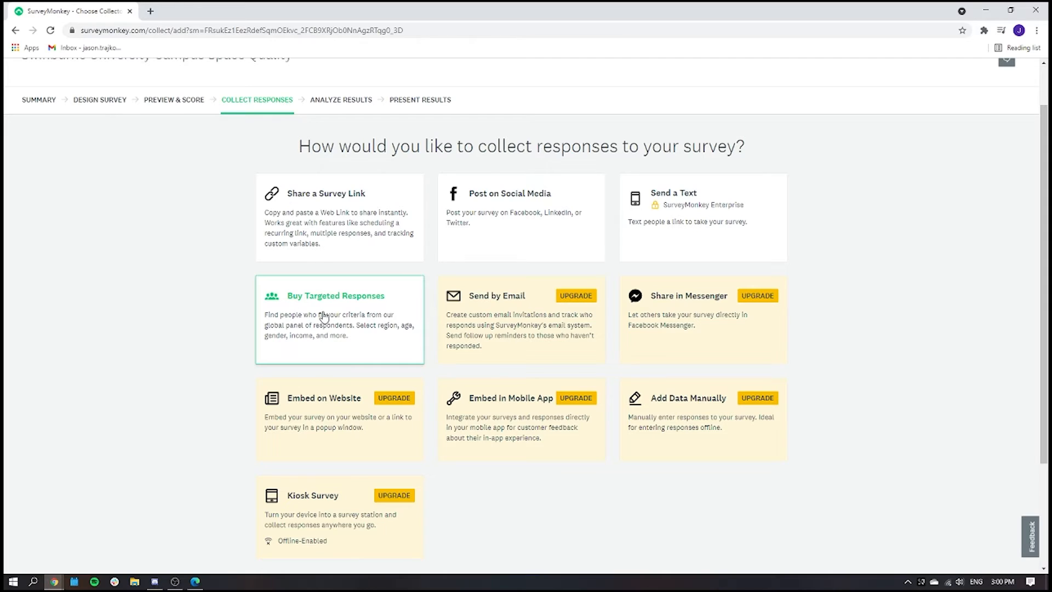
scroll(528, 267, down, 1)
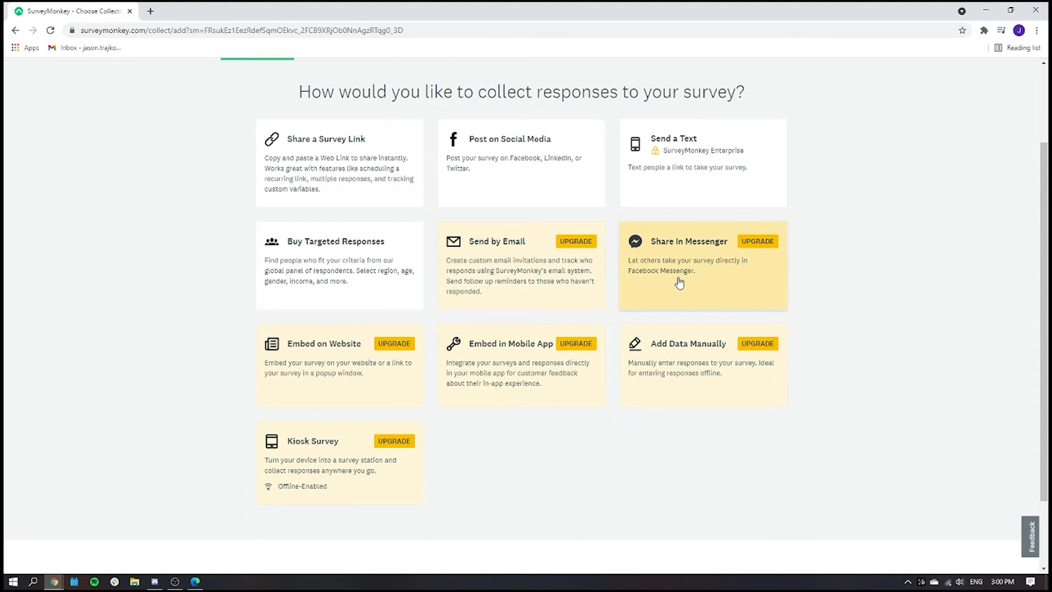
scroll(535, 356, up, 2)
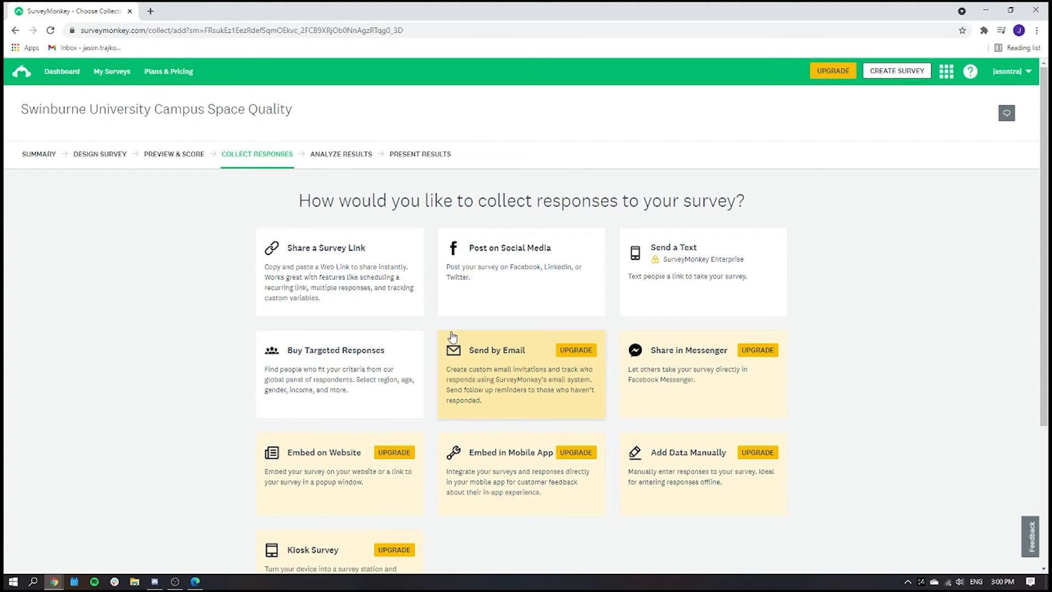
Create a web link collector with "Share a Survey Link" and highlight the survey's web address
click(344, 262)
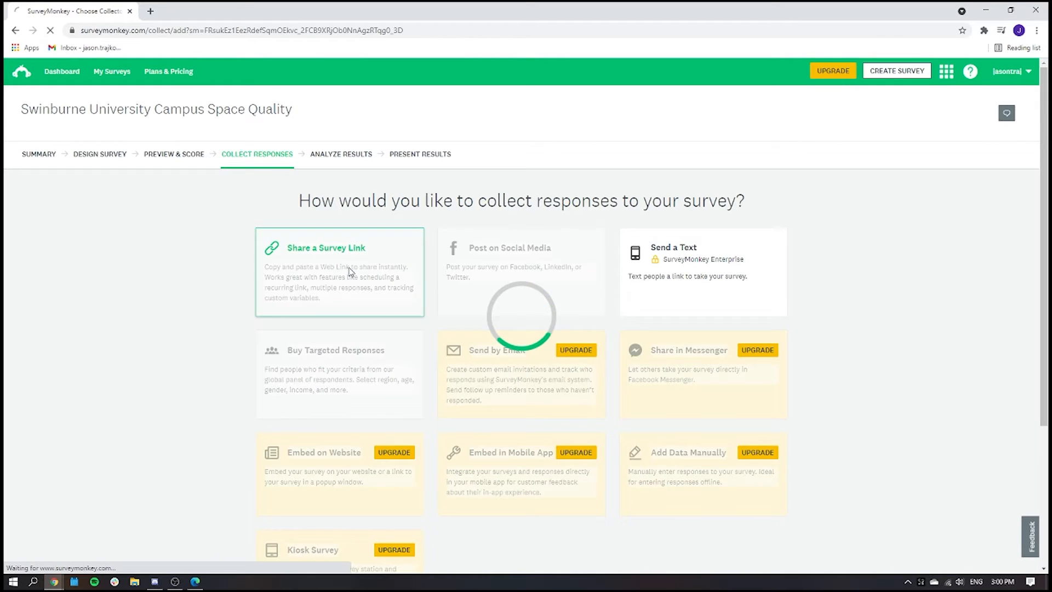
drag(602, 247, 296, 260)
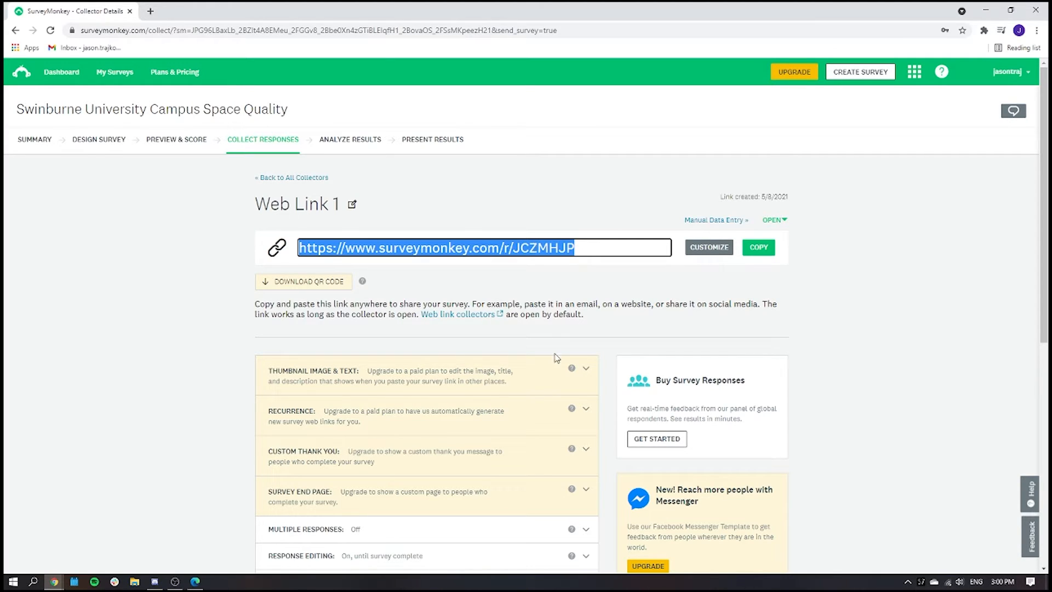
click(853, 311)
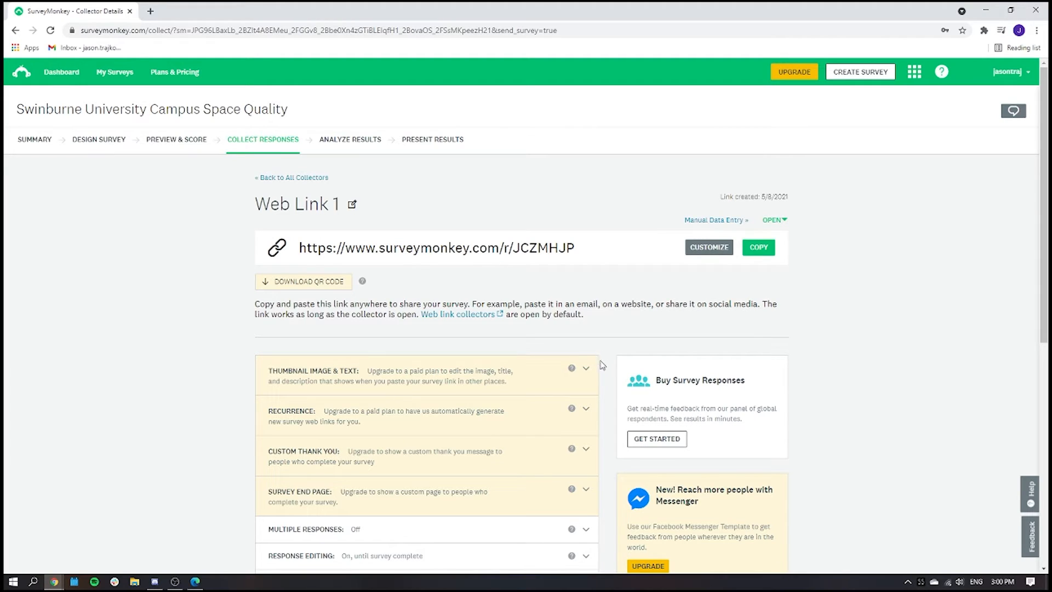
Open the results analysis and examine the response charts and tables of questions 1 and 2
click(360, 153)
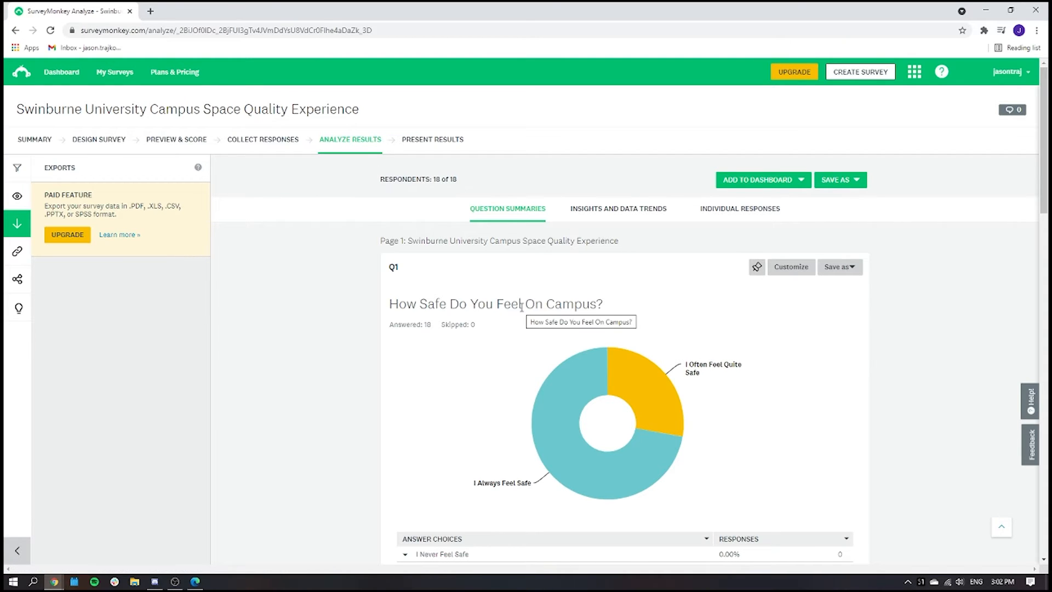
scroll(521, 307, down, 6)
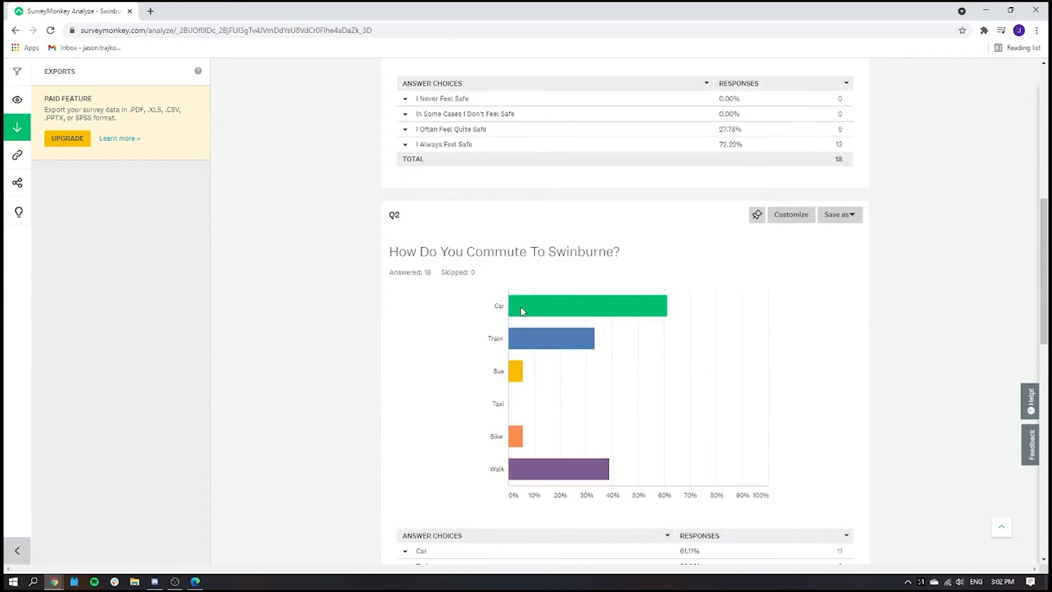
scroll(523, 311, up, 3)
scroll(522, 312, down, 3)
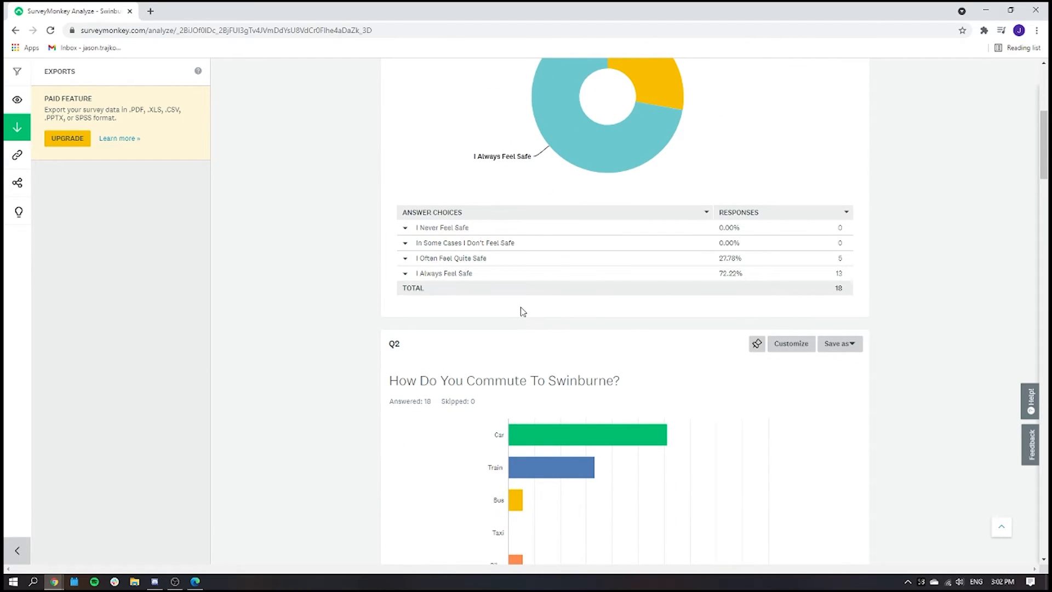
scroll(548, 279, up, 5)
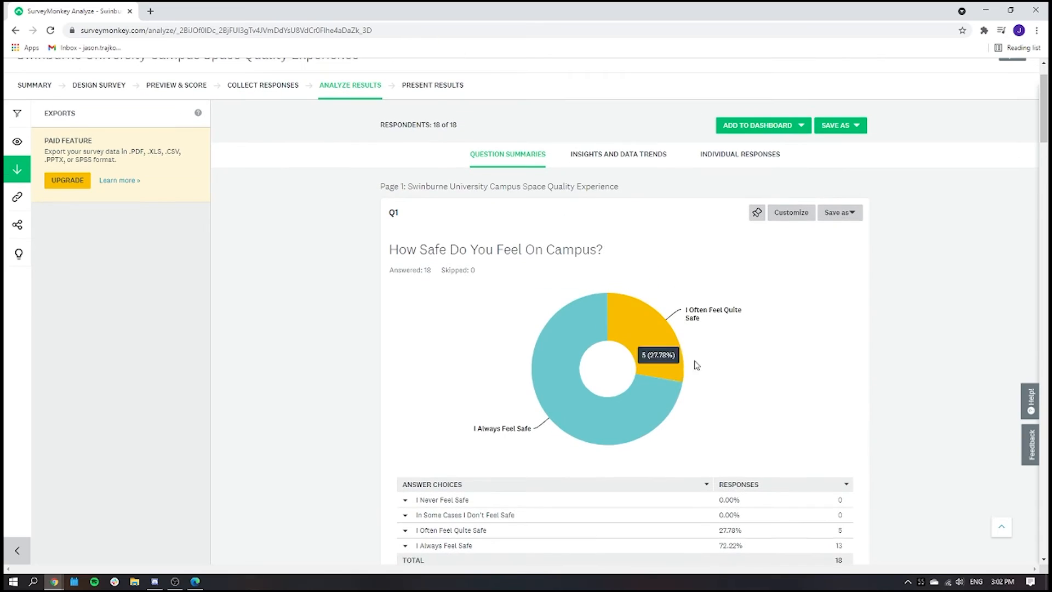
scroll(689, 371, down, 1)
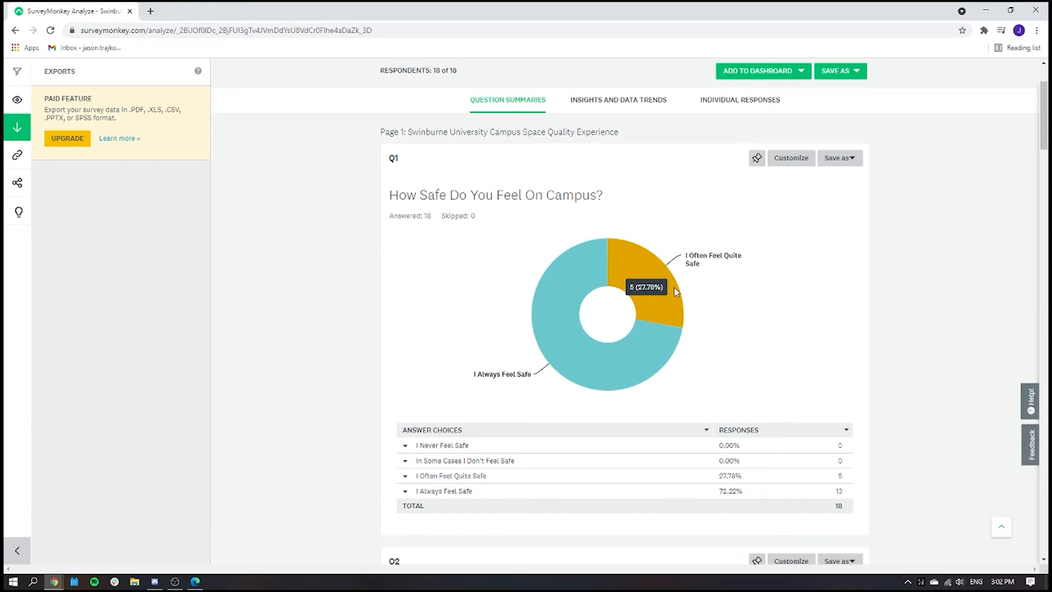
Customize the chart of question 1, comparing the bar, stacked, pie, donut, line and area types, and choose the pie chart
click(791, 159)
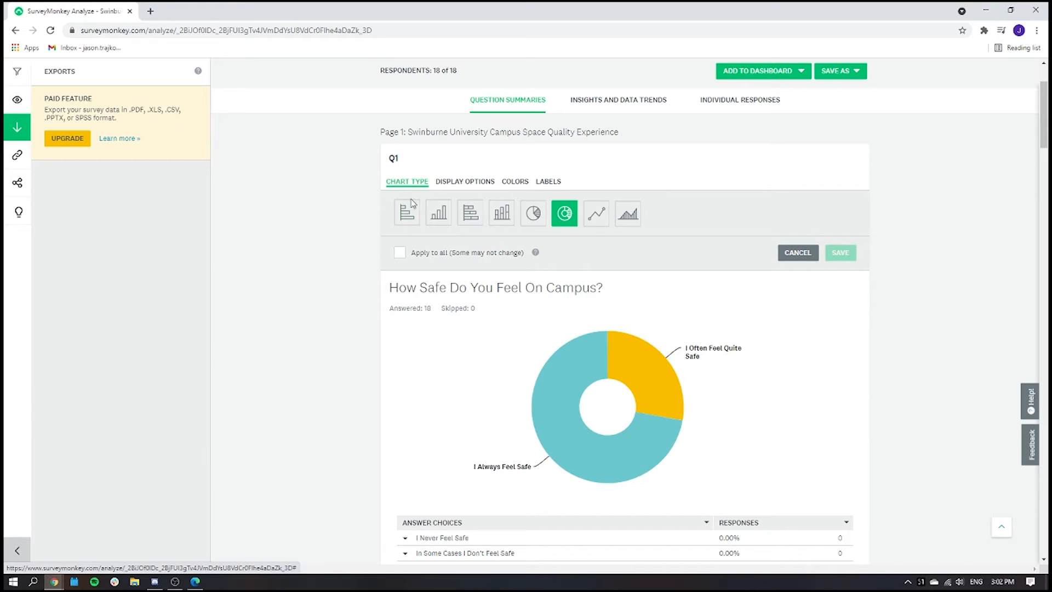
click(413, 217)
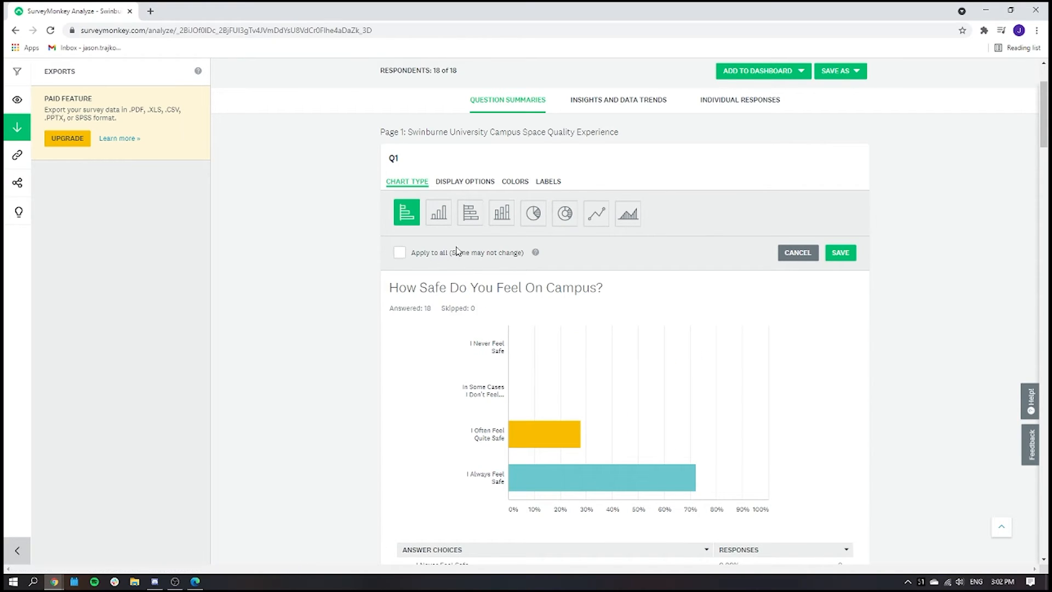
click(446, 225)
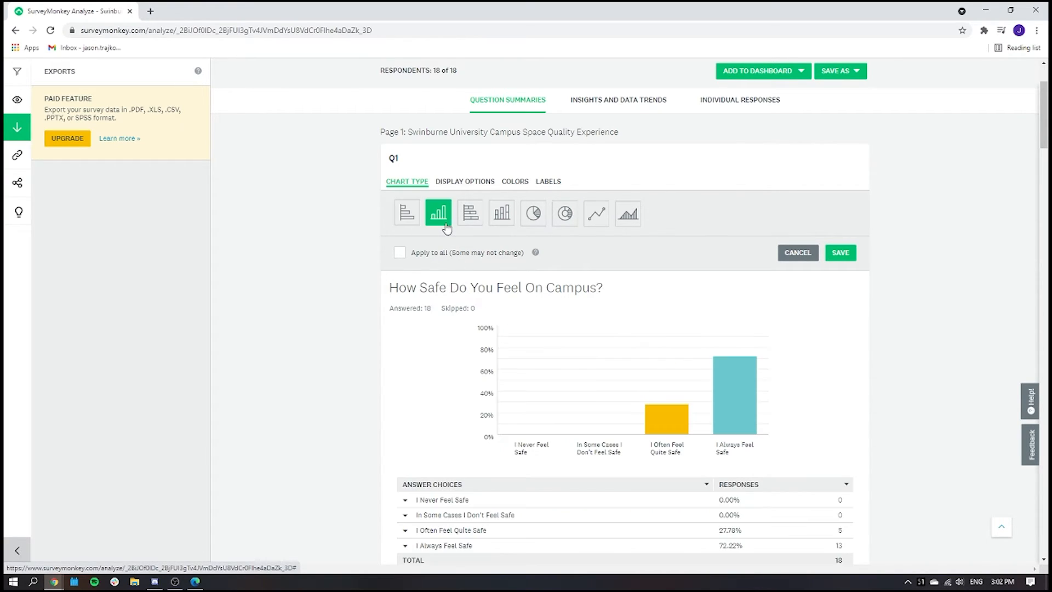
click(476, 217)
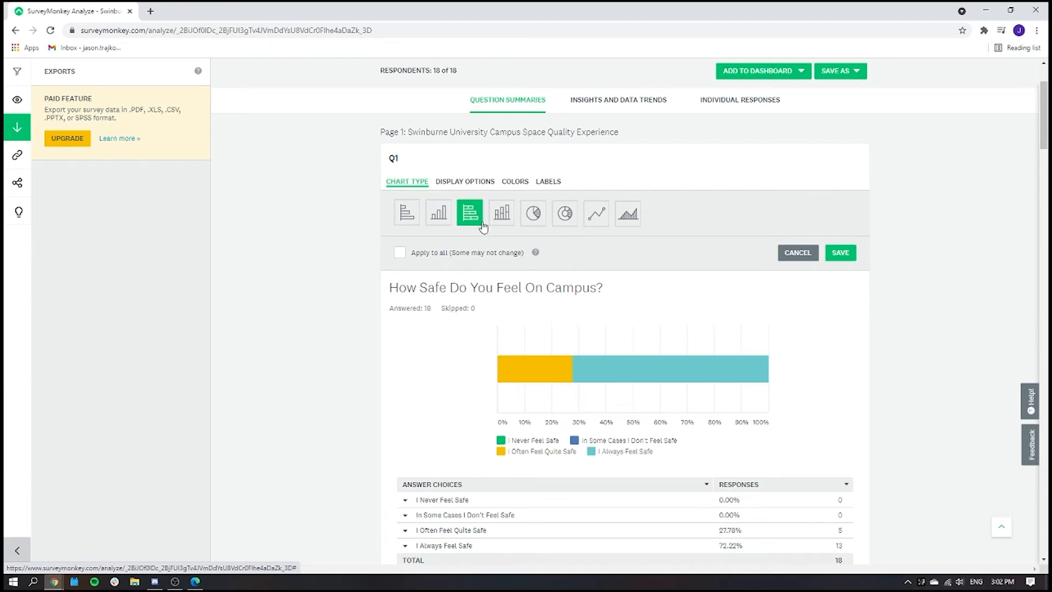
click(502, 219)
click(529, 221)
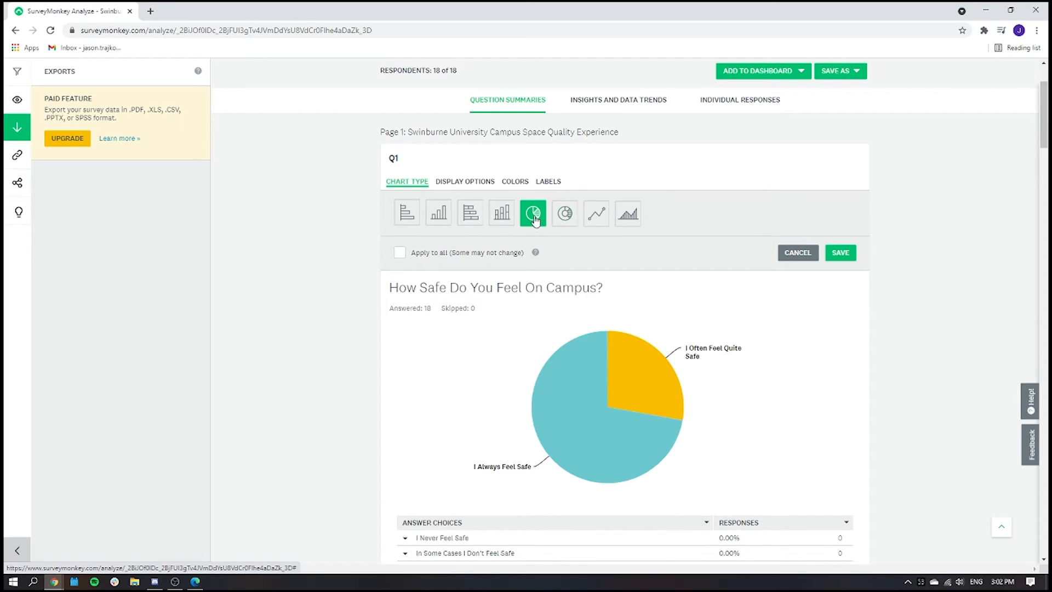
click(562, 220)
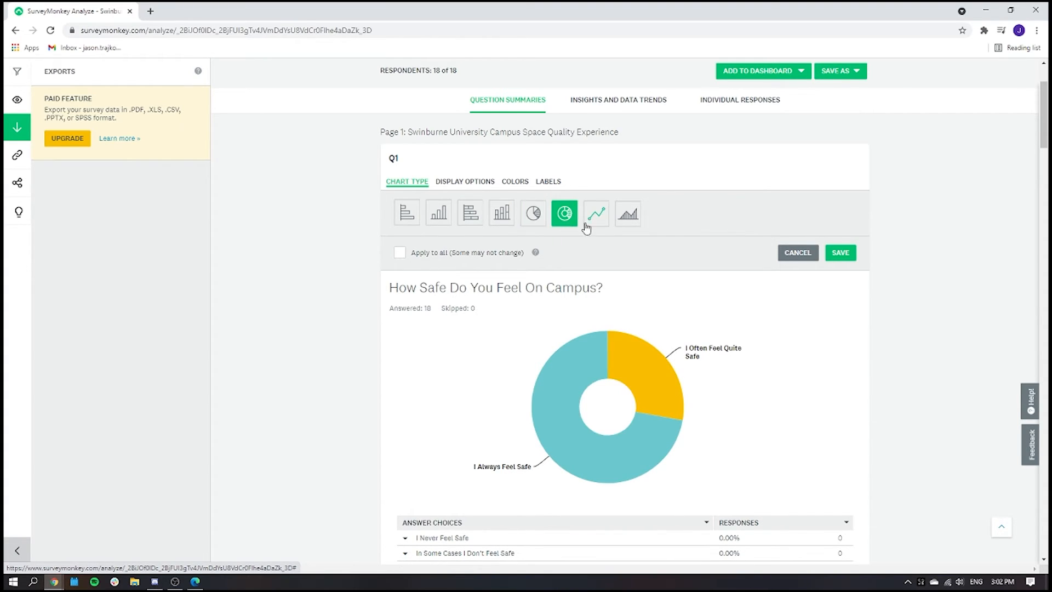
click(599, 222)
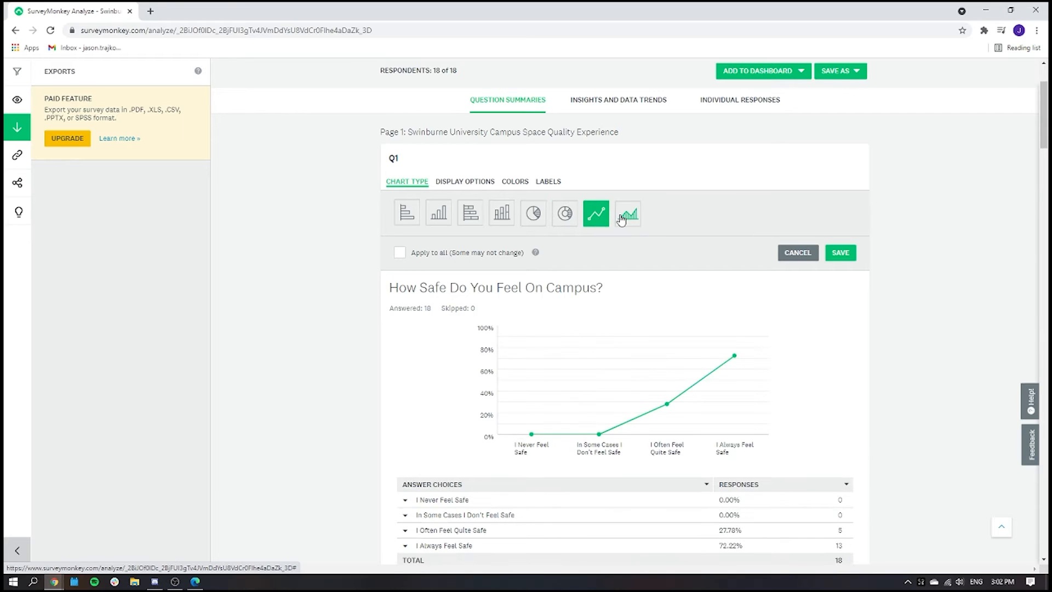
click(623, 216)
scroll(630, 373, down, 2)
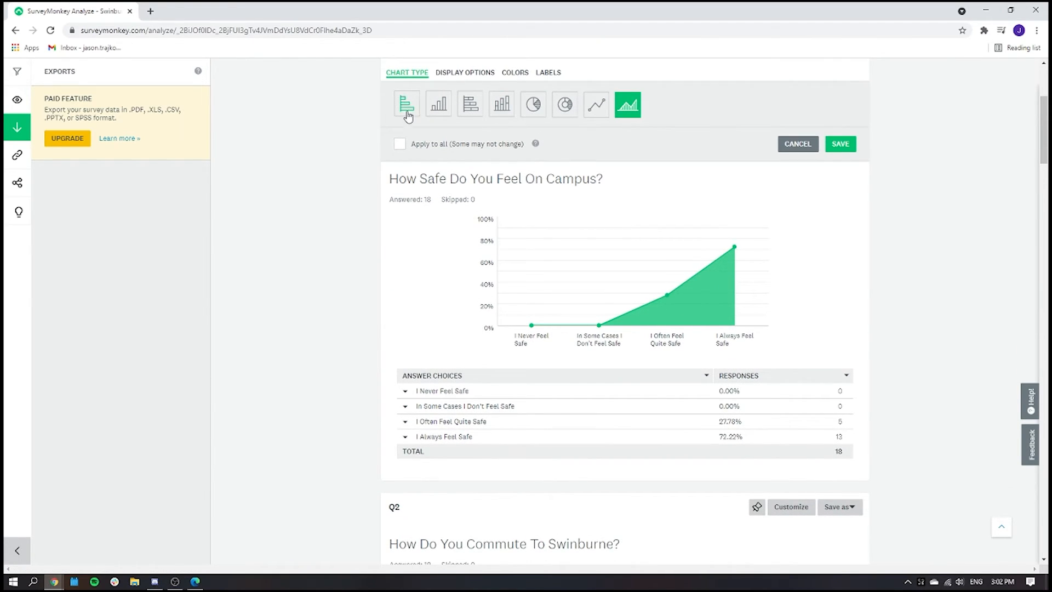
click(532, 109)
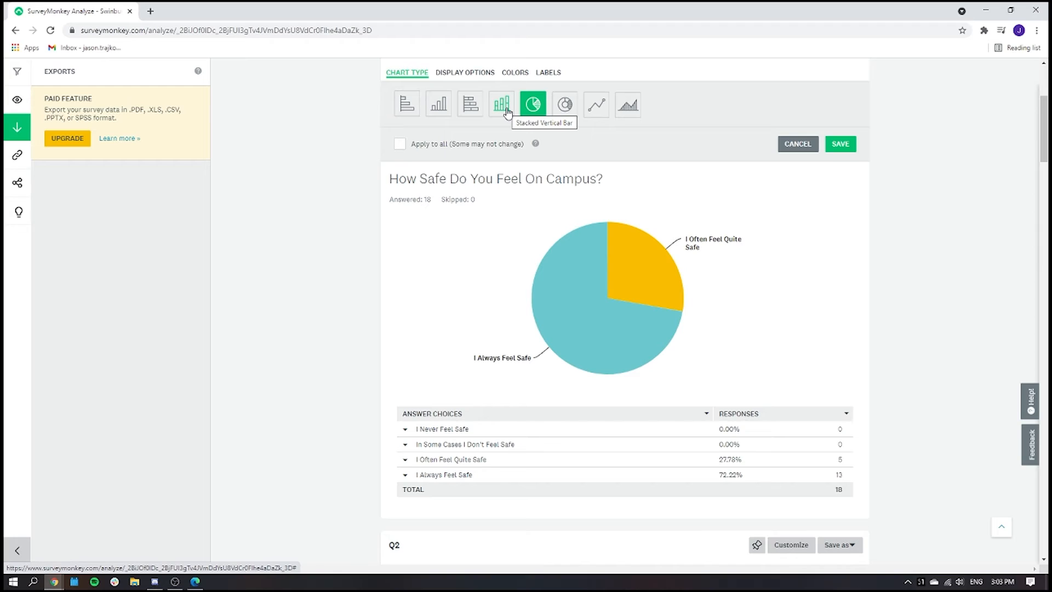
Review the display options, colors and labels of question 1's chart and save it as a pie chart
scroll(570, 232, up, 1)
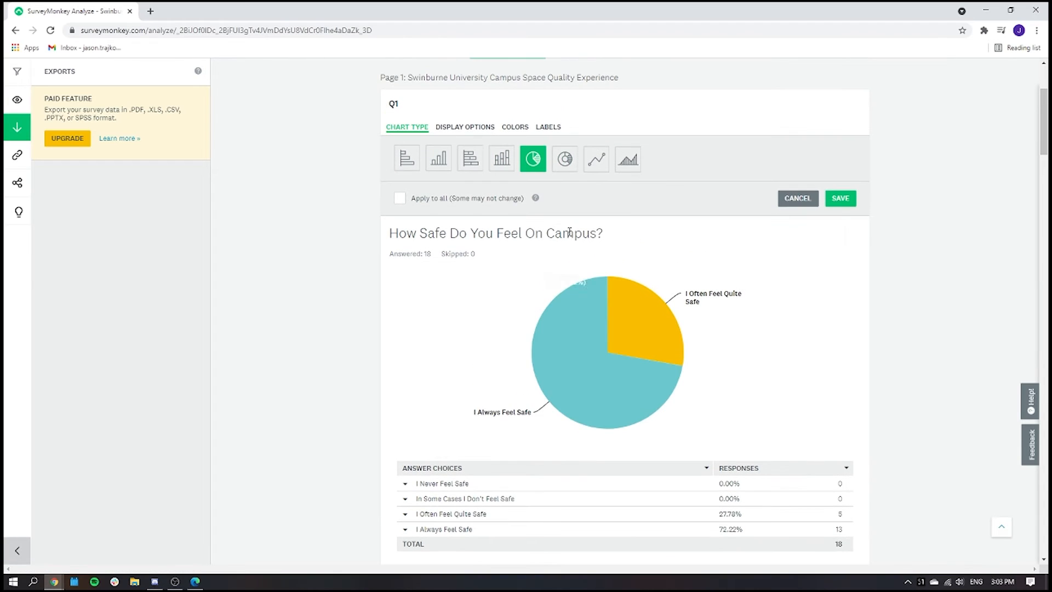
click(474, 132)
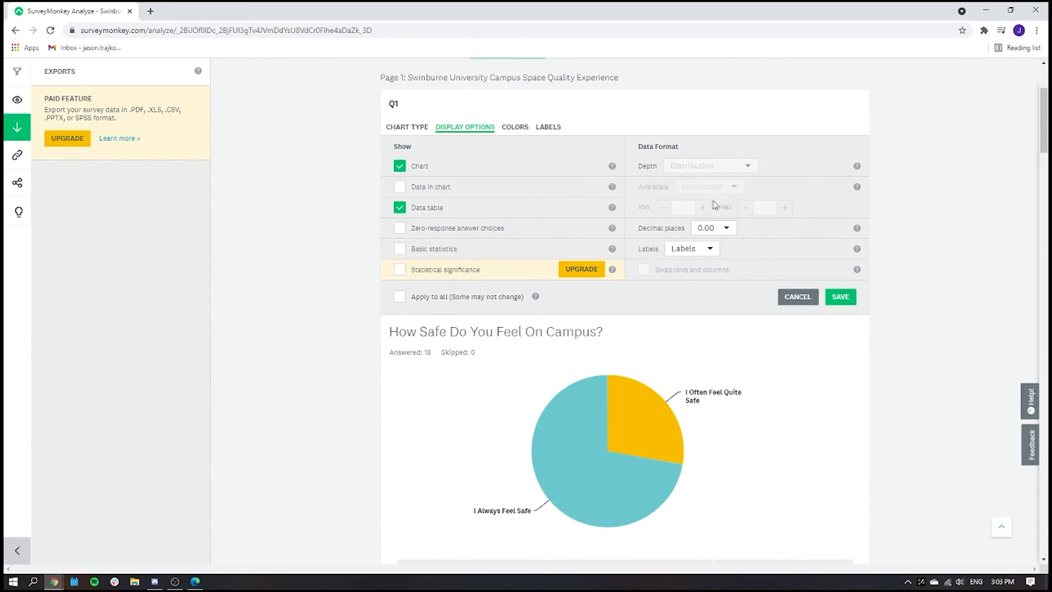
click(515, 127)
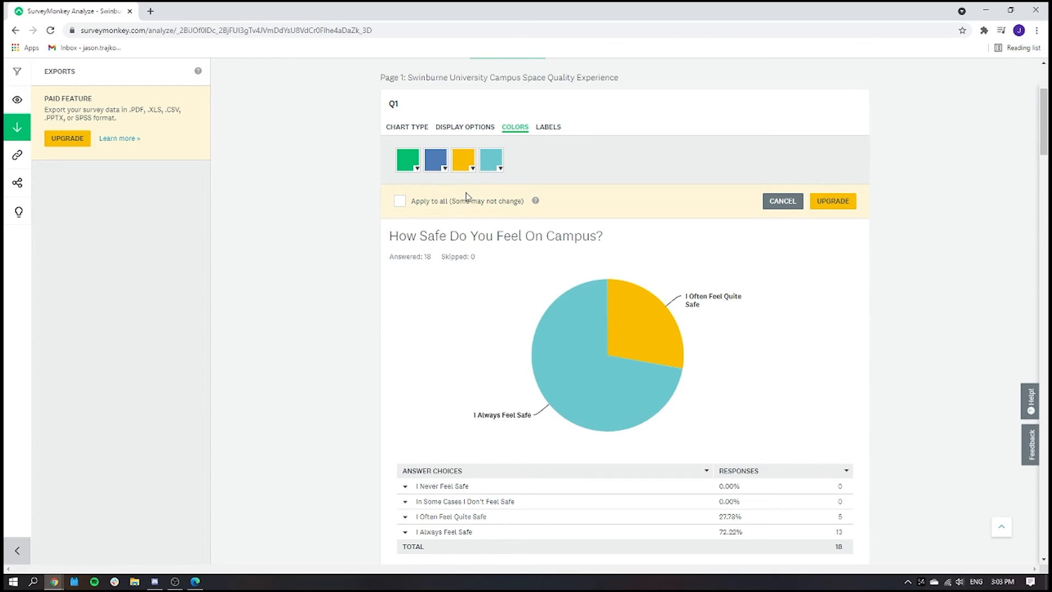
click(550, 126)
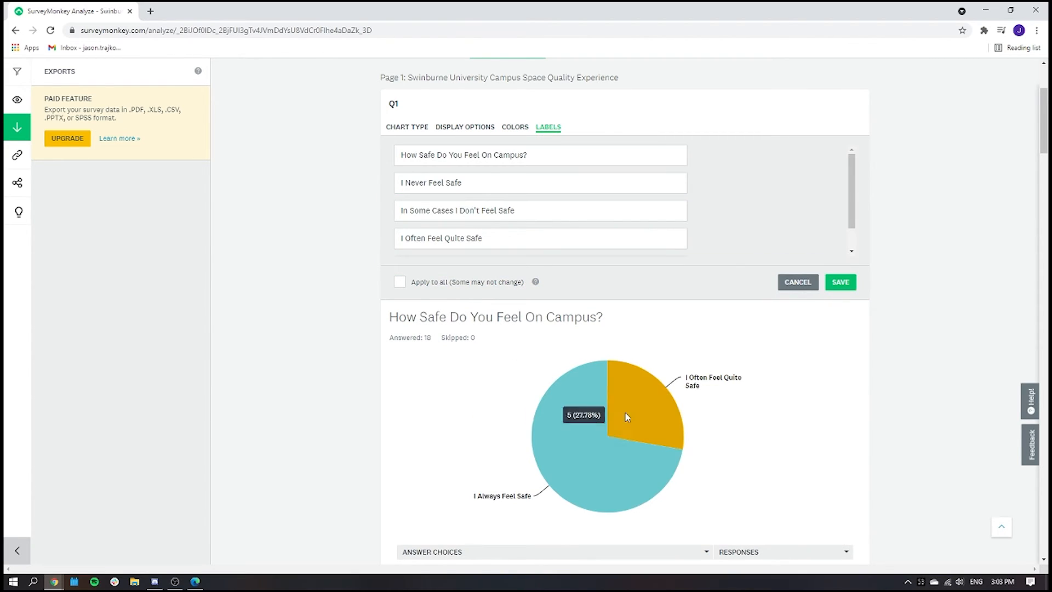
click(407, 127)
scroll(626, 310, up, 5)
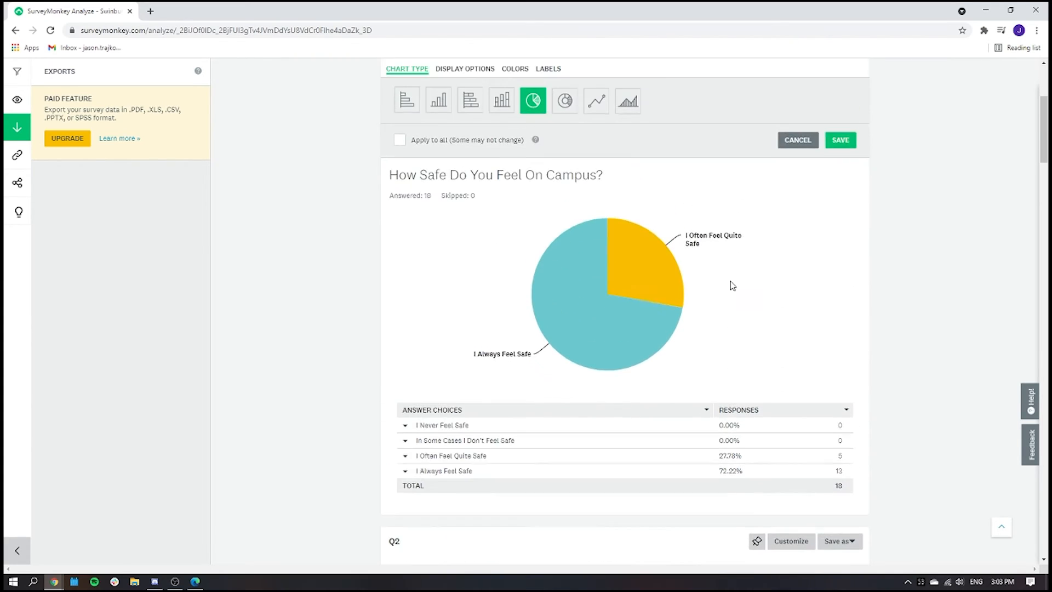
click(829, 266)
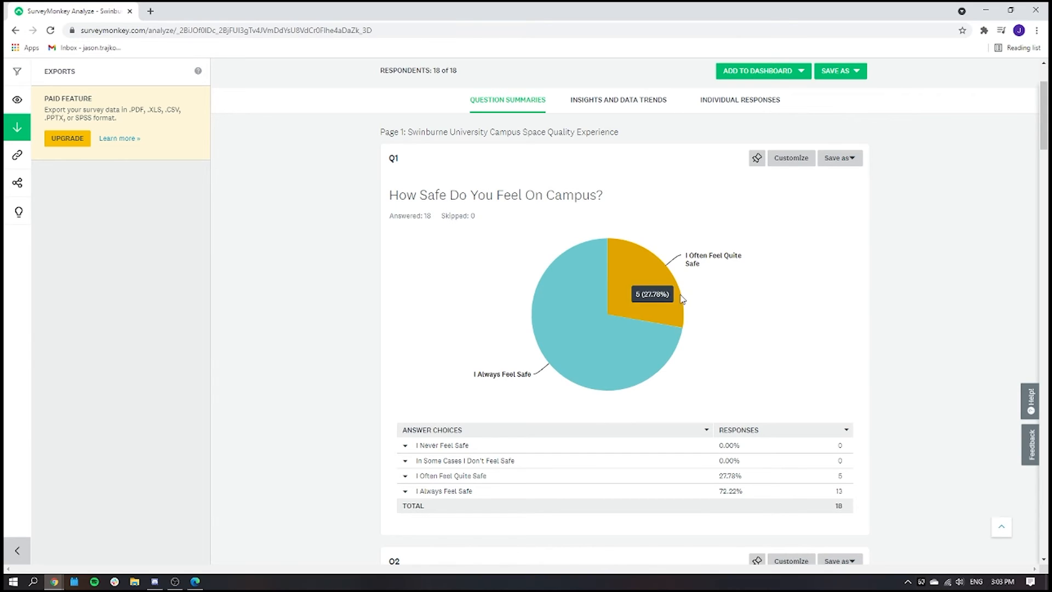
Examine the response summaries of the remaining questions, from question 2 to the end of the survey, and return to question 1
scroll(695, 313, down, 4)
scroll(697, 323, down, 2)
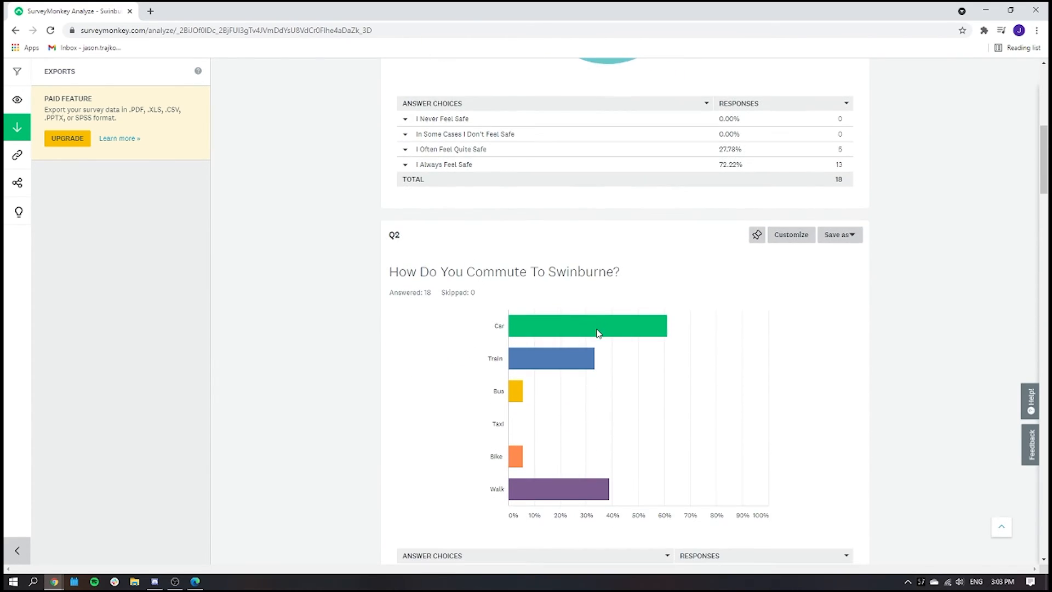
scroll(521, 296, down, 2)
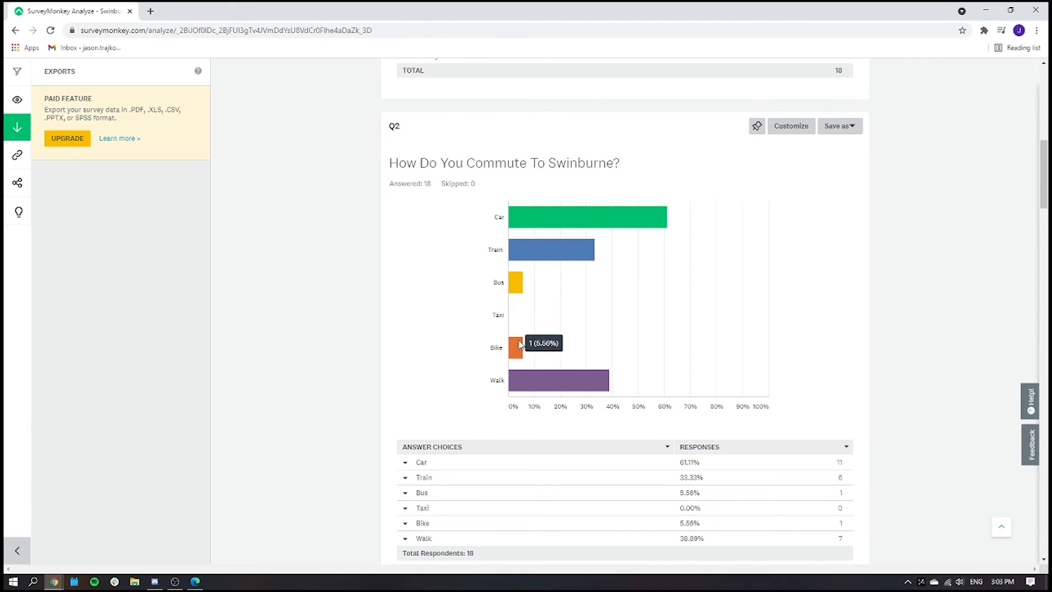
scroll(526, 296, down, 6)
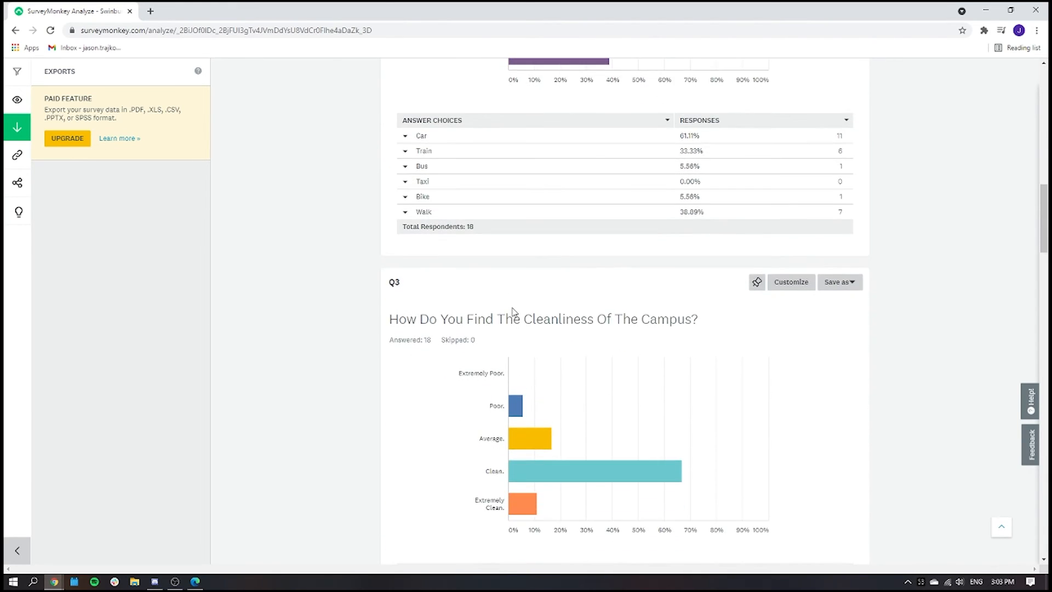
scroll(513, 310, down, 11)
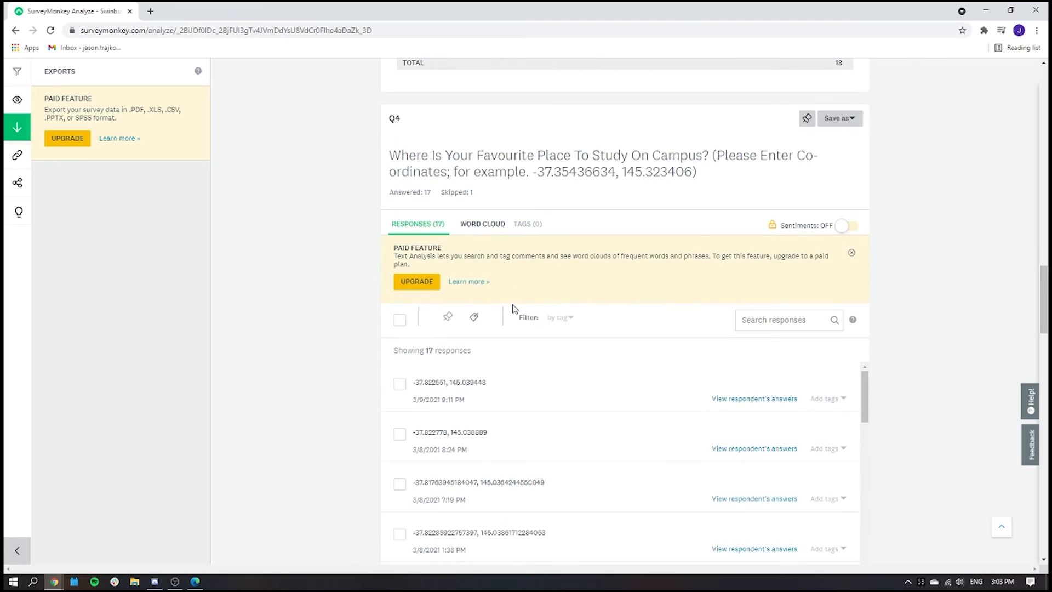
scroll(513, 310, down, 14)
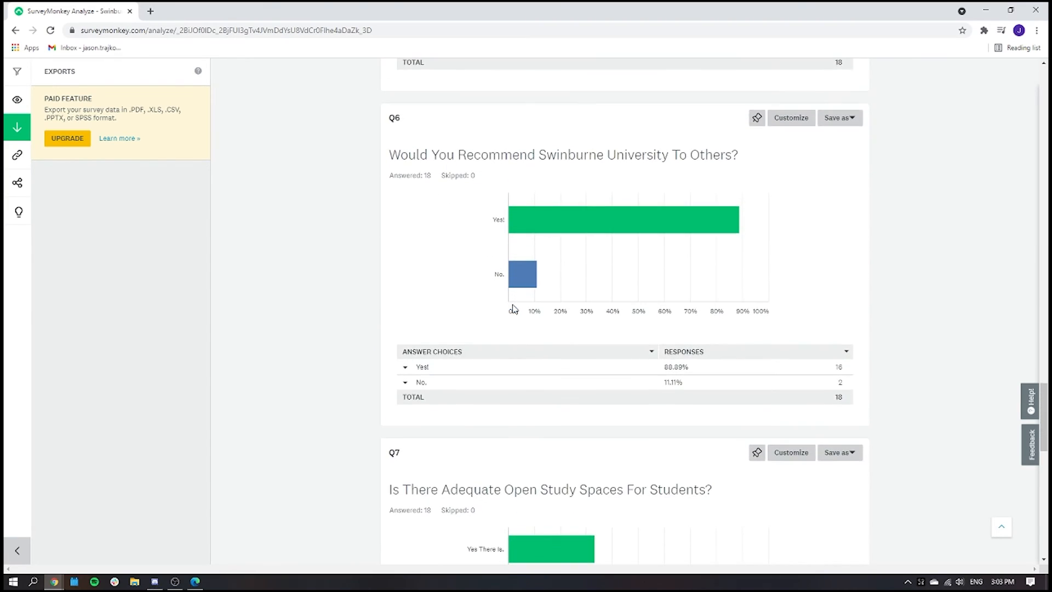
scroll(513, 310, down, 12)
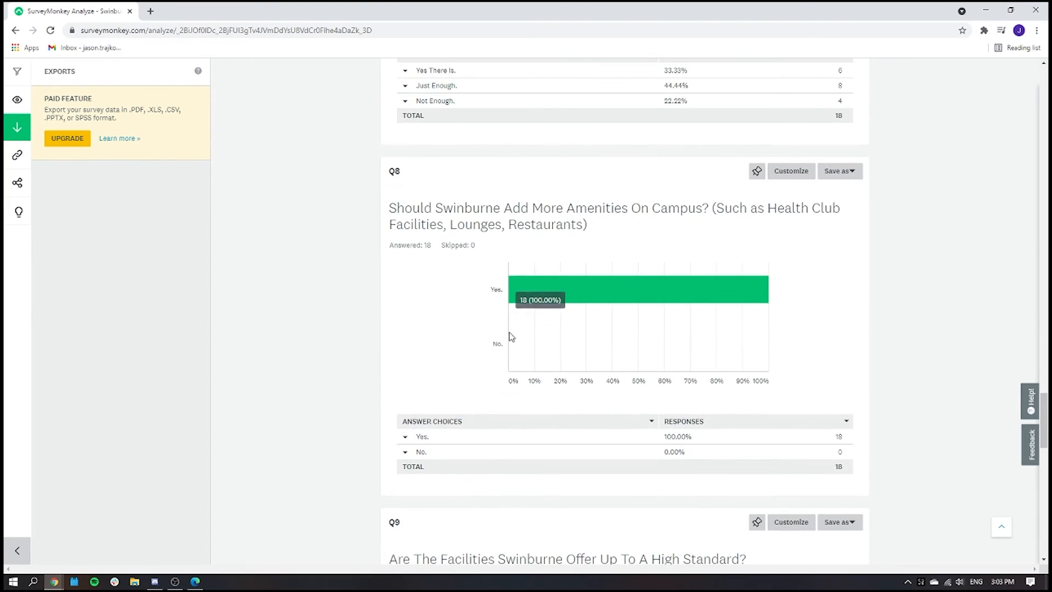
scroll(512, 337, down, 8)
scroll(512, 337, up, 20)
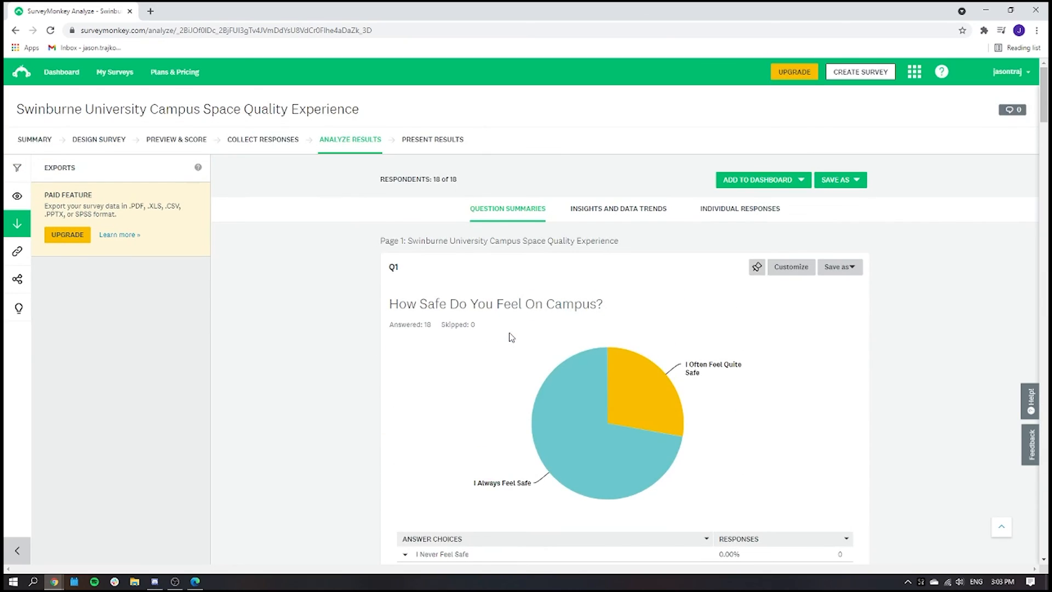
Open the upgrade offer for exporting survey data, look over the business plans and return to the results
click(85, 241)
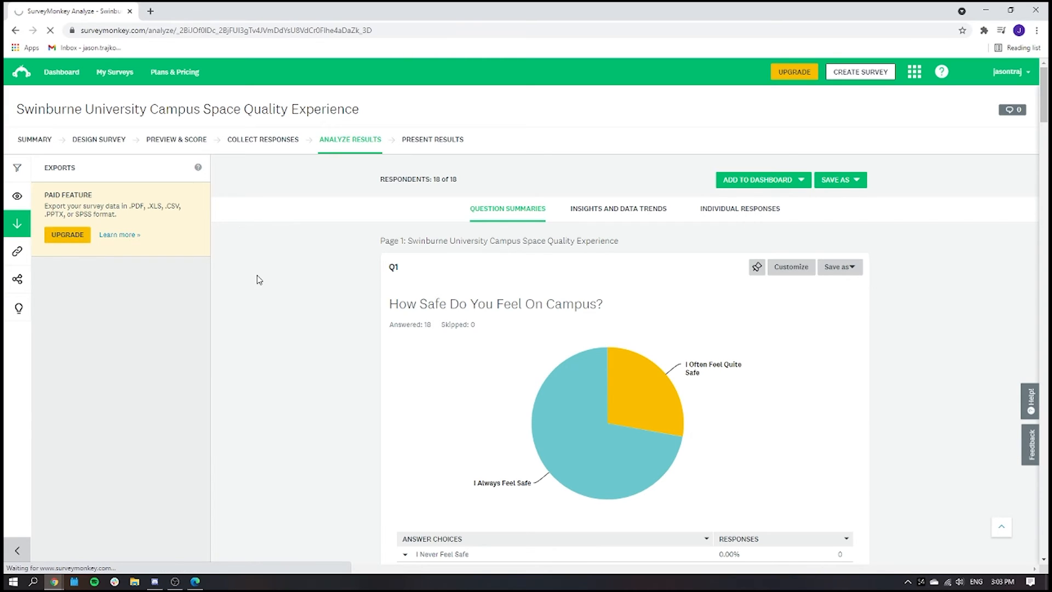
scroll(350, 230, down, 1)
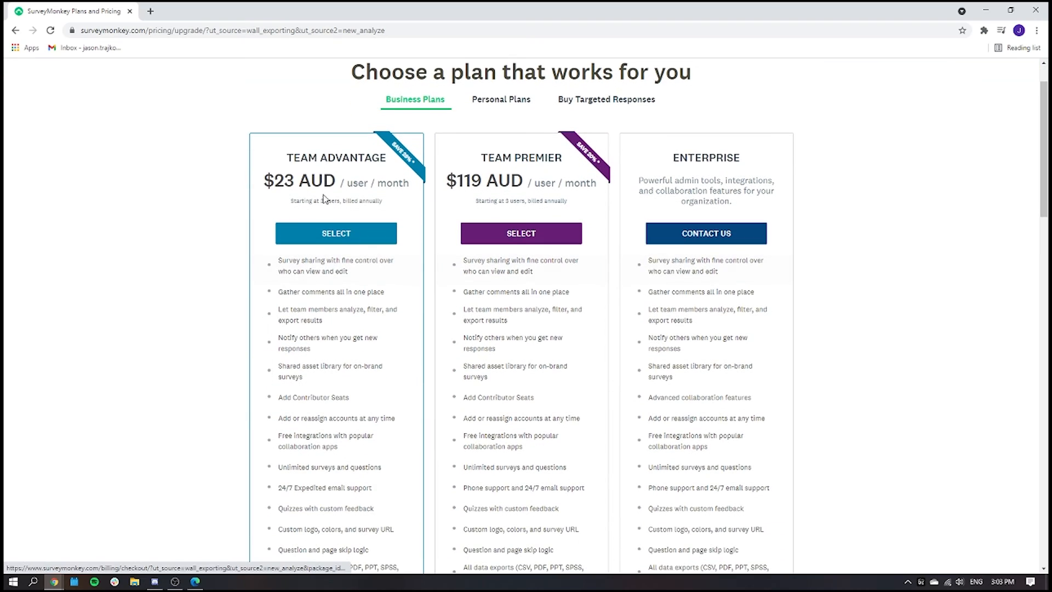
scroll(460, 284, up, 1)
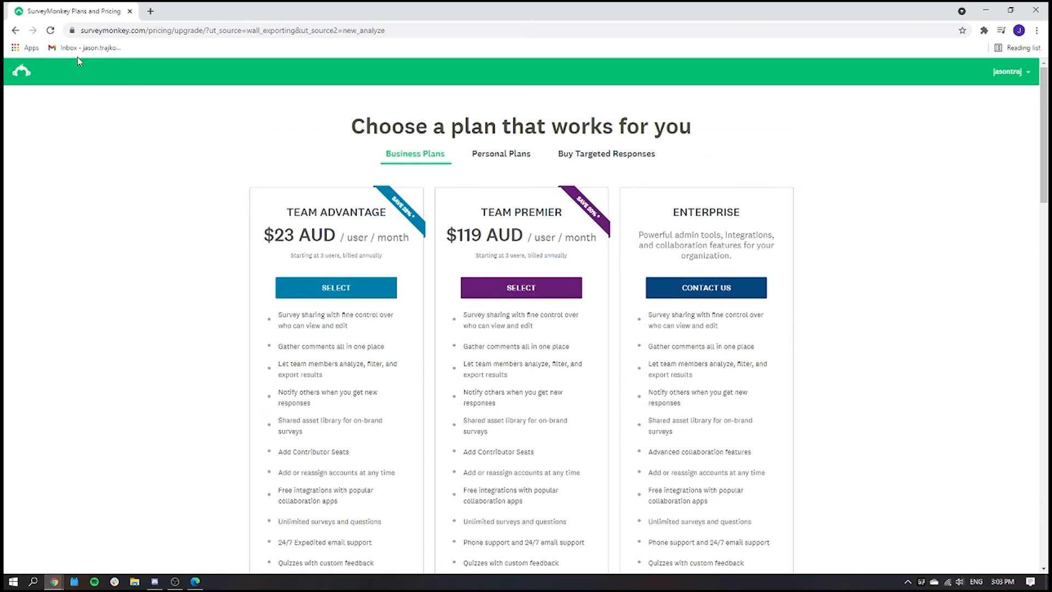
click(10, 31)
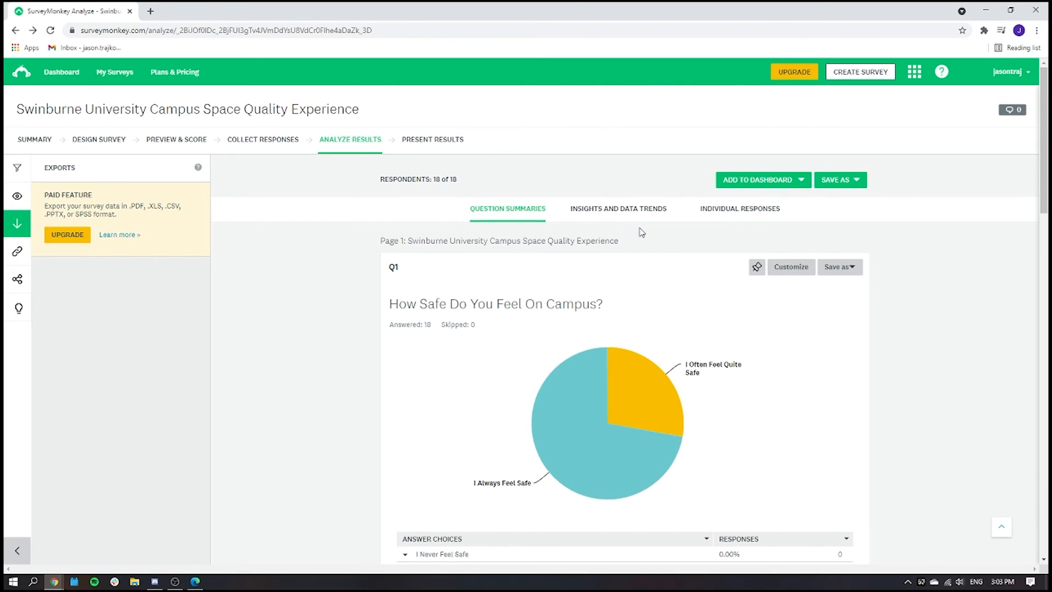
Open the insights and data trends, view and dismiss the insight suggestion form, and examine the response trends by day
click(641, 215)
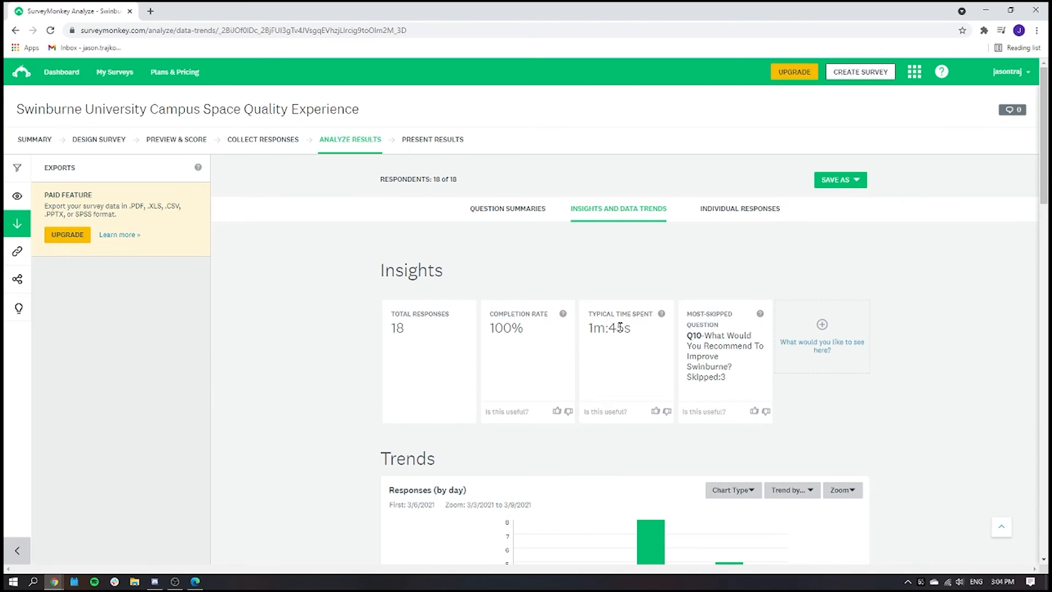
scroll(556, 340, down, 4)
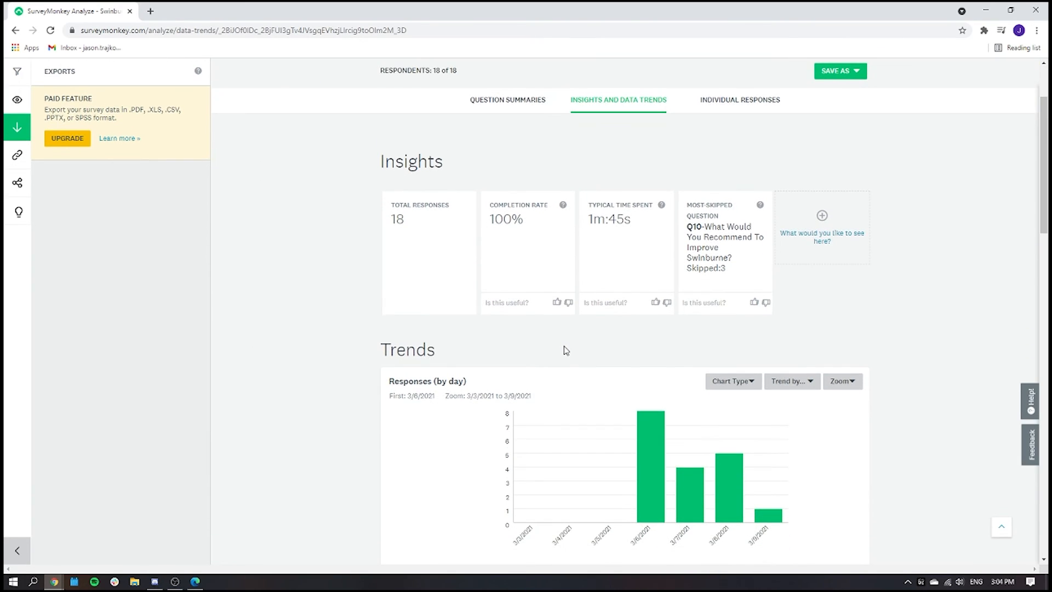
scroll(566, 350, up, 2)
click(817, 240)
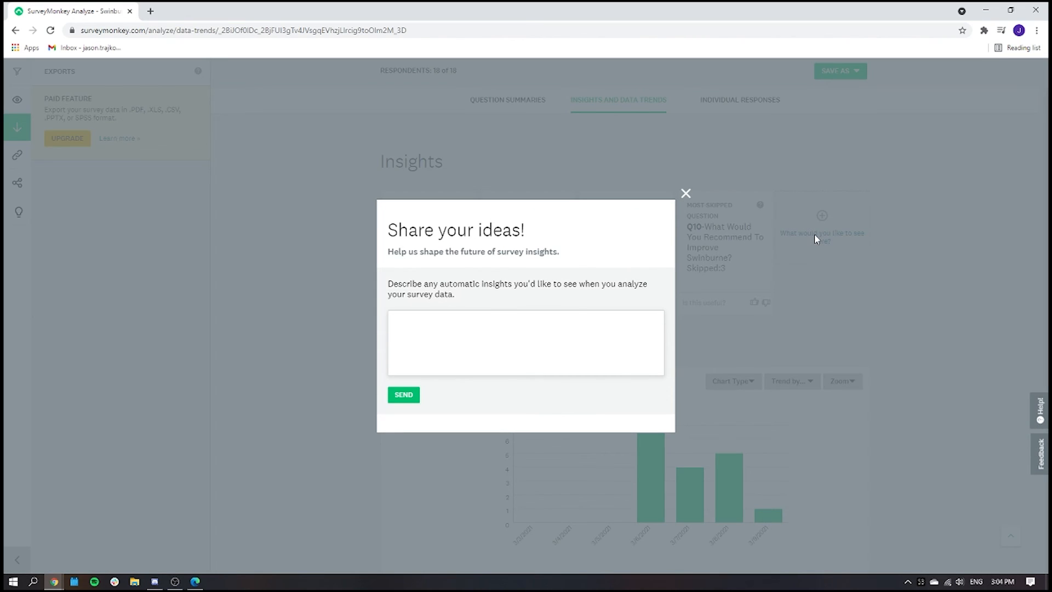
click(685, 197)
scroll(611, 327, down, 4)
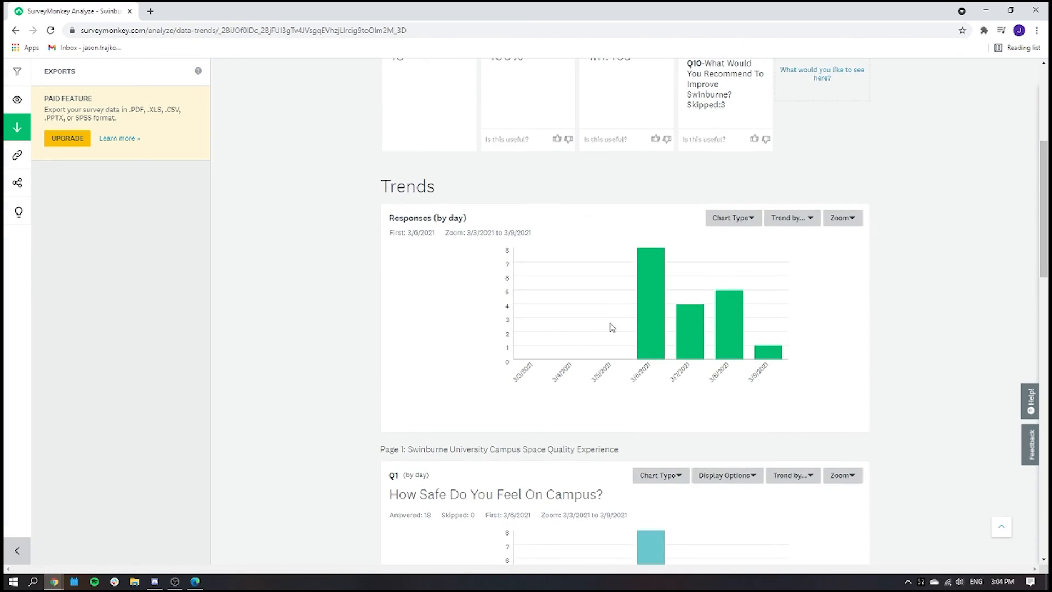
scroll(635, 358, down, 10)
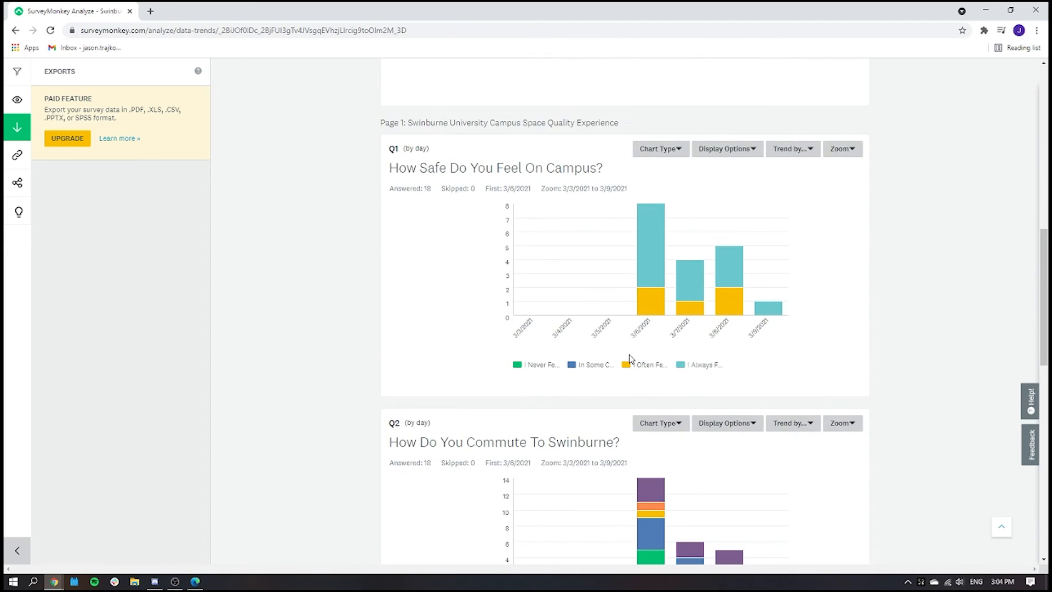
scroll(632, 358, up, 10)
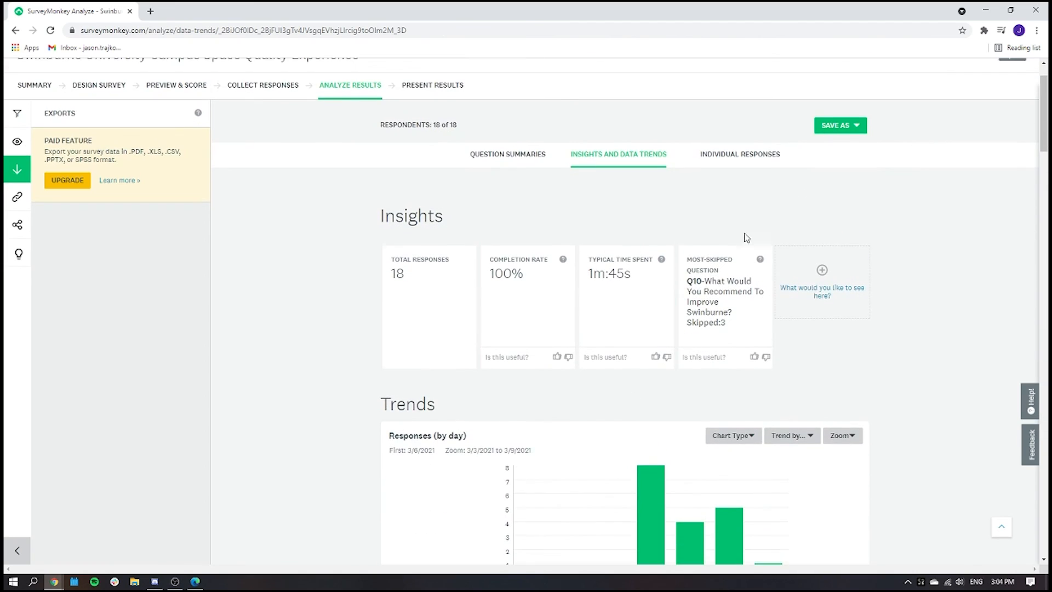
Open the individual responses, read through the answers of respondent #18 and go to the previous respondent
click(738, 160)
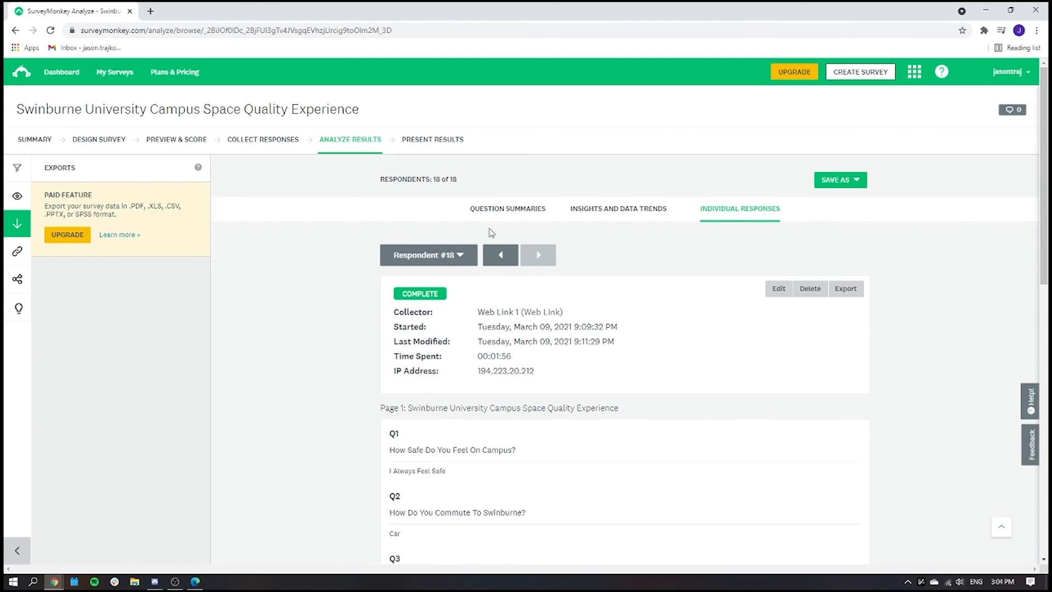
scroll(570, 360, down, 8)
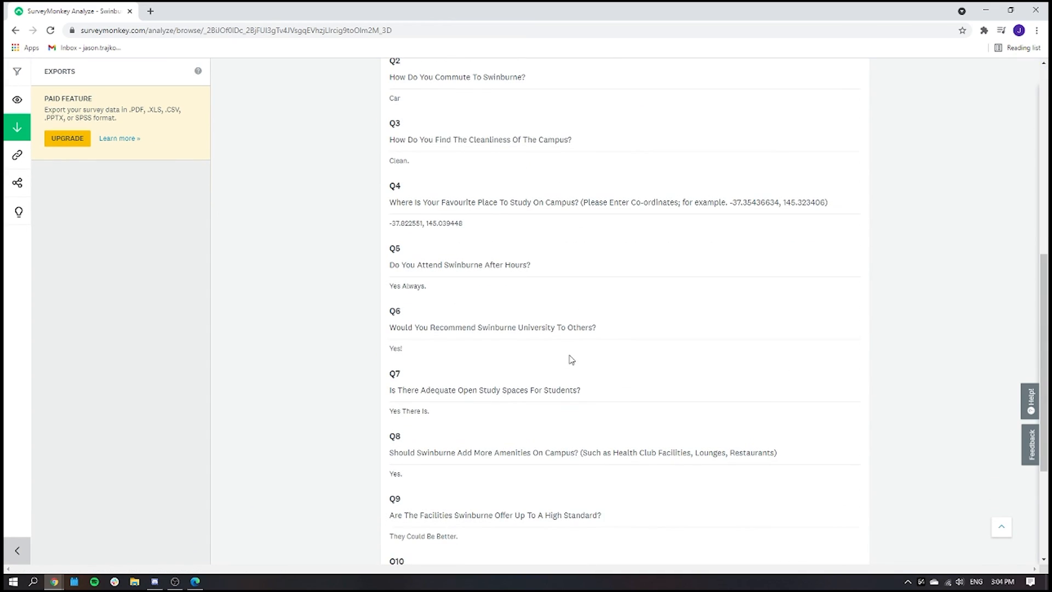
scroll(515, 253, up, 8)
click(500, 255)
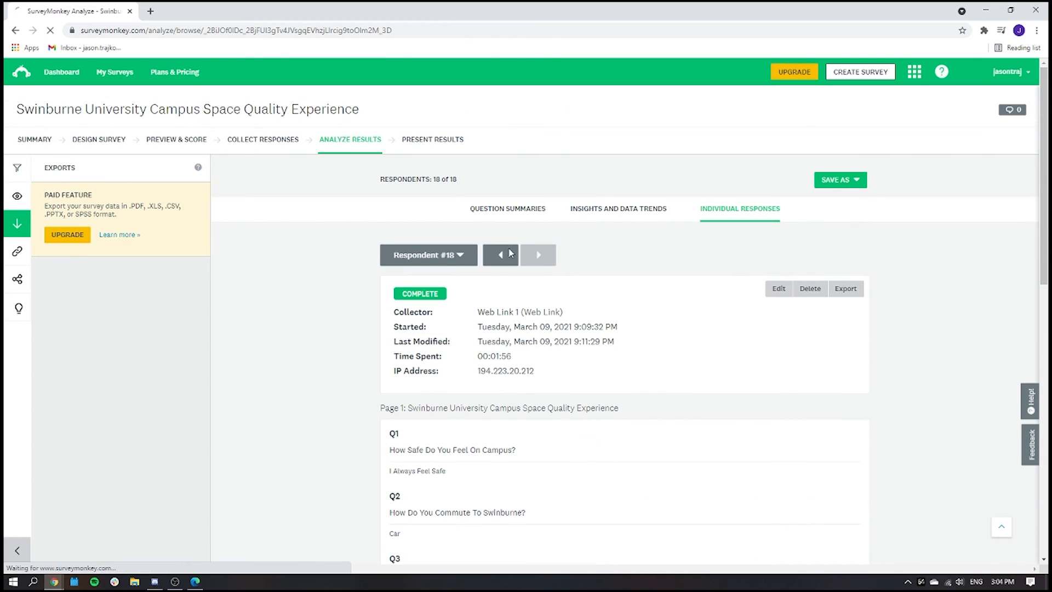
Open the results presentation area, start a new dashboard and dismiss the dashboard tour
click(441, 141)
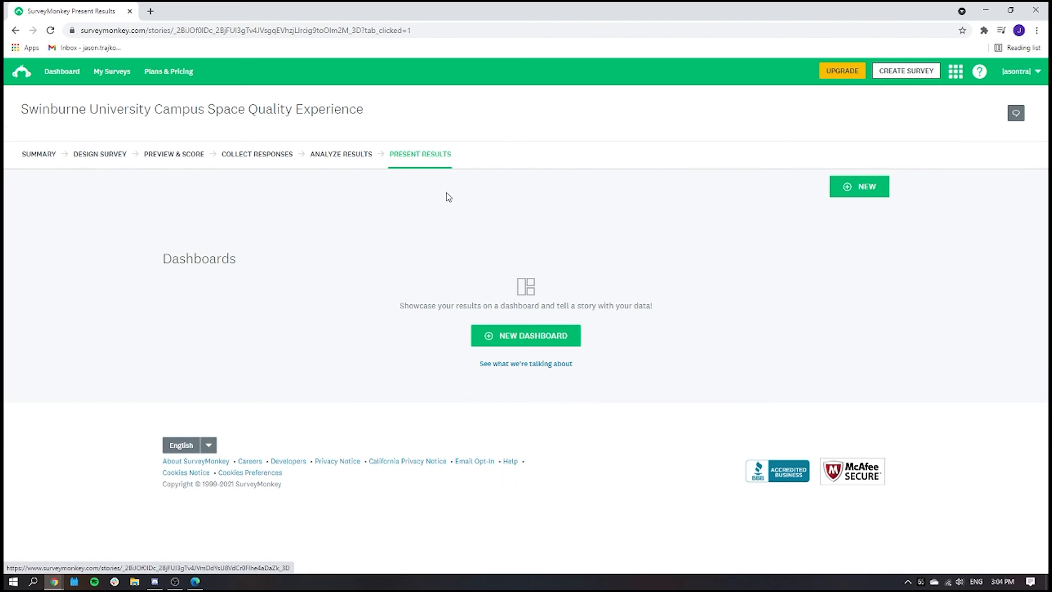
click(513, 336)
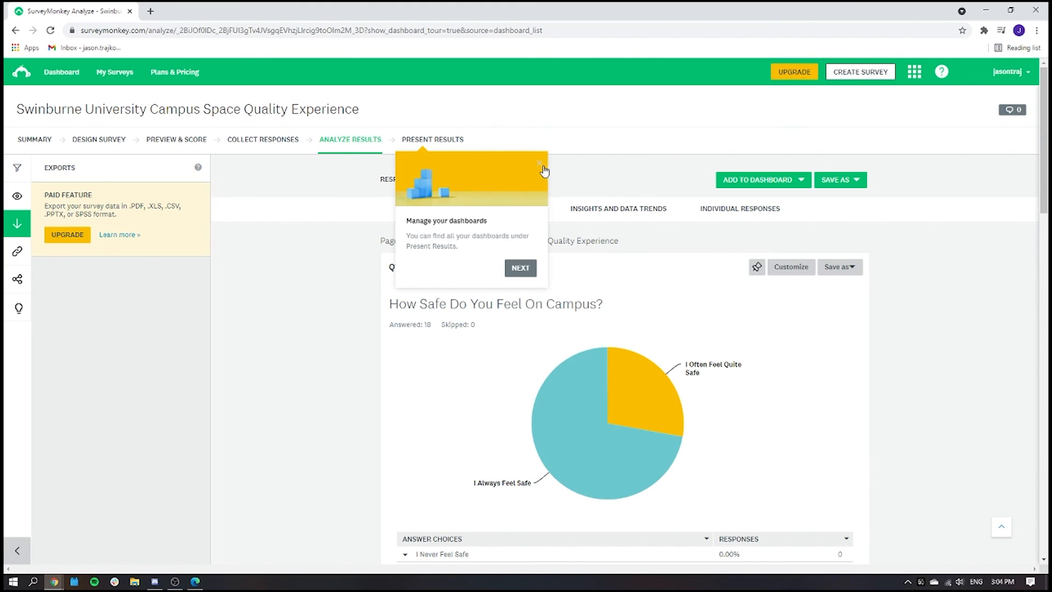
click(542, 167)
scroll(784, 232, down, 1)
scroll(784, 232, up, 1)
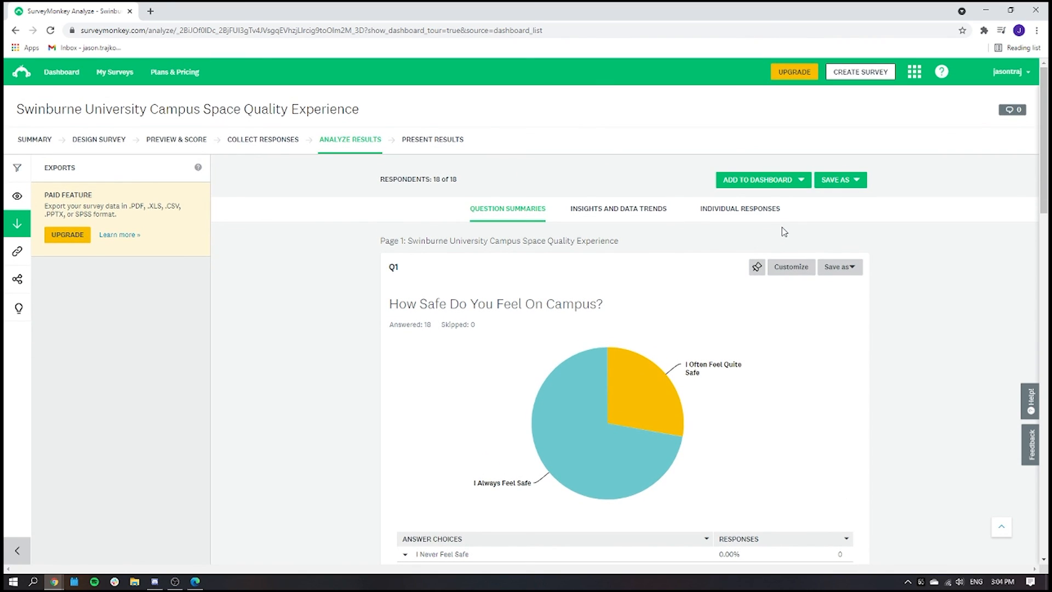